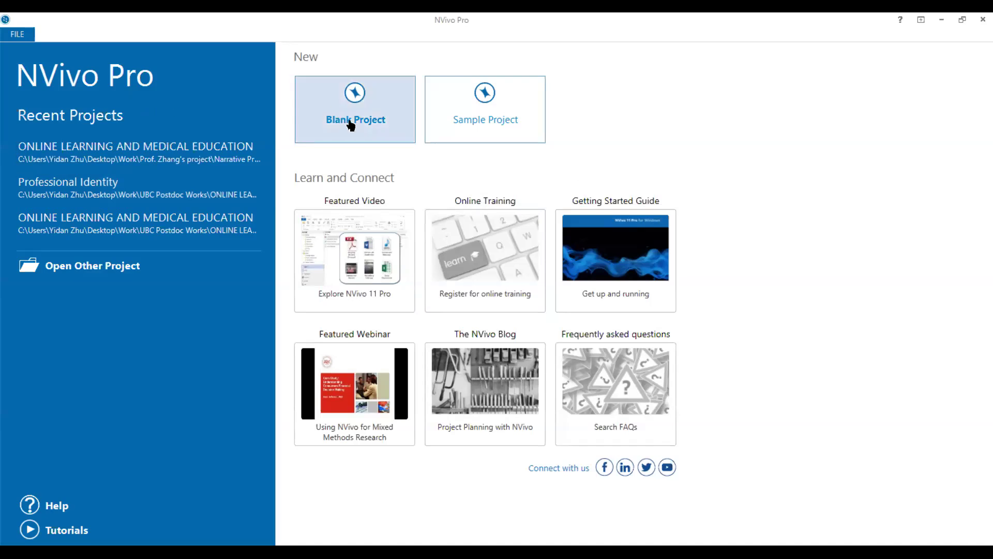
# Step: Start a blank project named 'Professional Identity' and overwrite the existing project file of that name
pyautogui.click(348, 124)
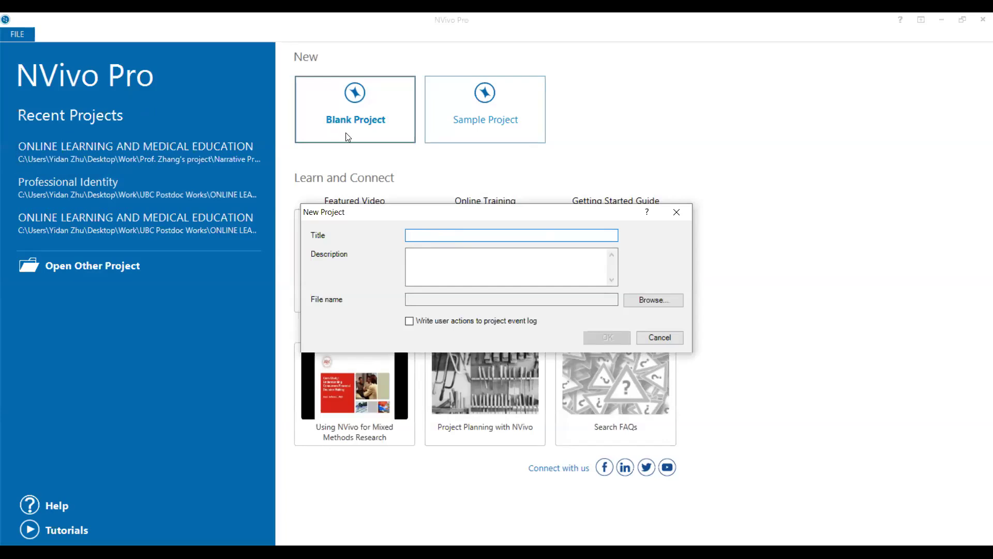
pyautogui.write('P')
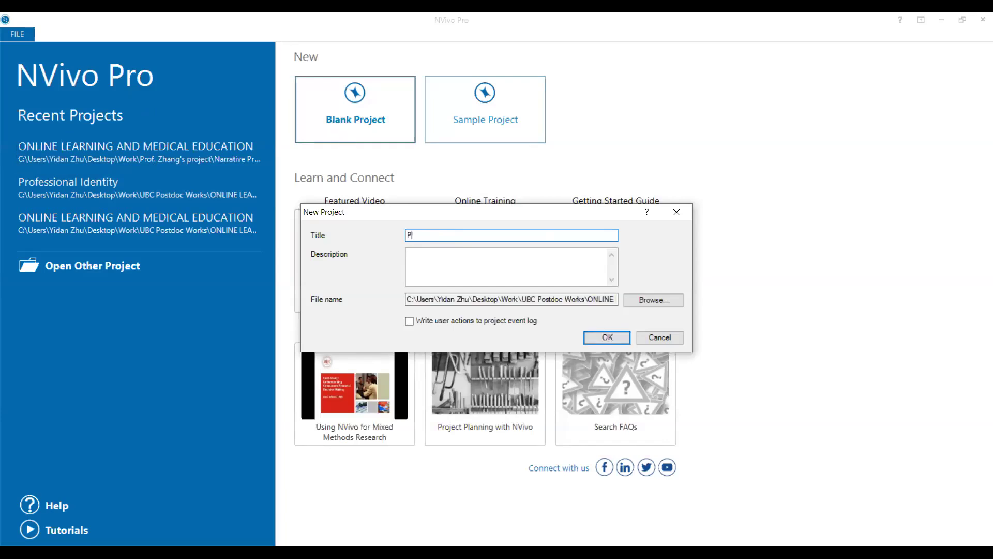
pyautogui.write('rofessional Identity')
pyautogui.click(608, 337)
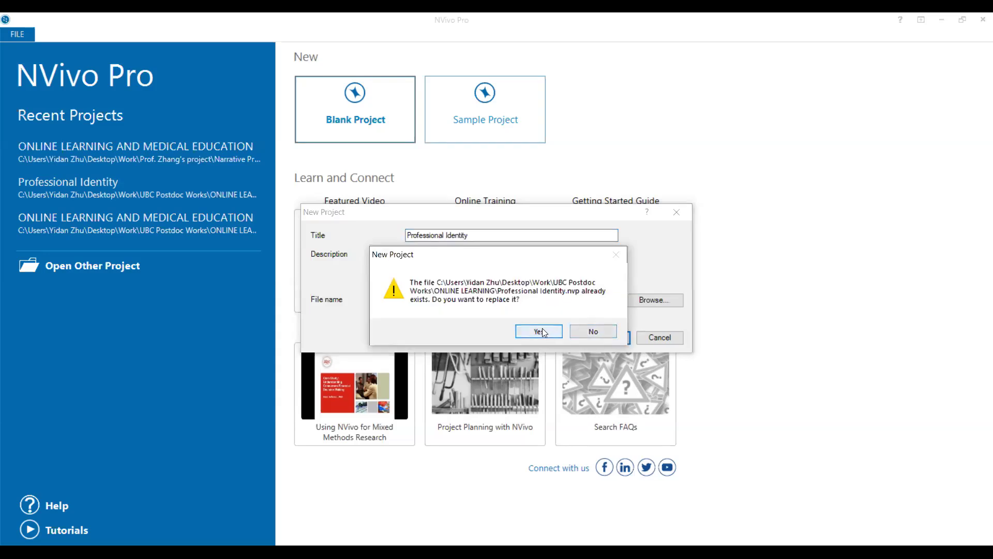
pyautogui.click(538, 331)
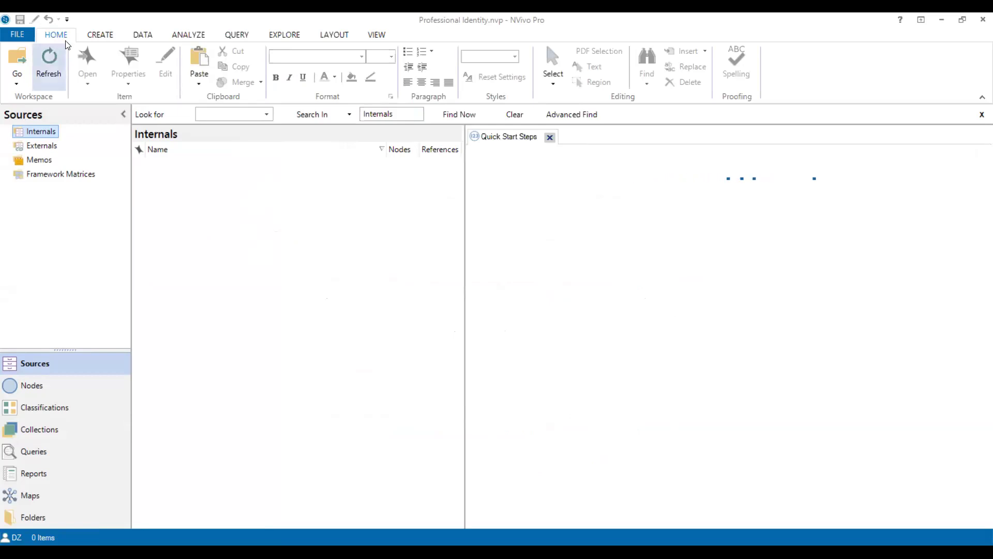
# Step: Import all twelve BCPBL transcript documents as internal sources
pyautogui.click(140, 35)
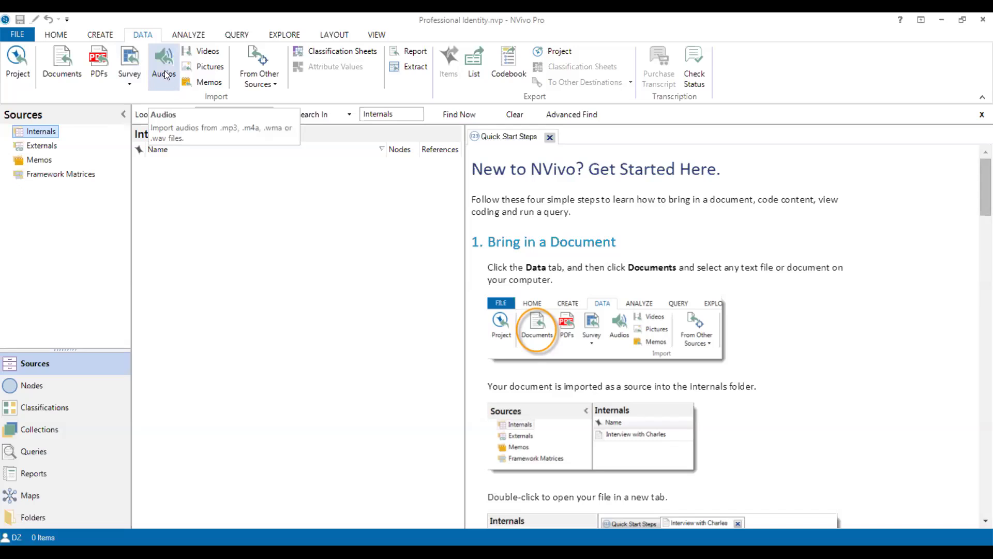
pyautogui.click(61, 77)
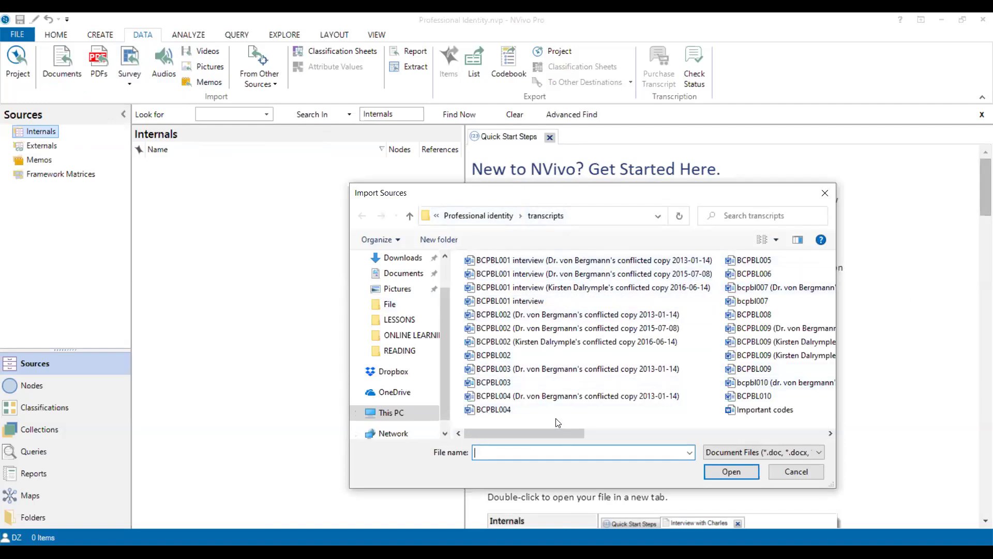
pyautogui.moveTo(554, 422); pyautogui.dragTo(547, 258)
pyautogui.click(724, 475)
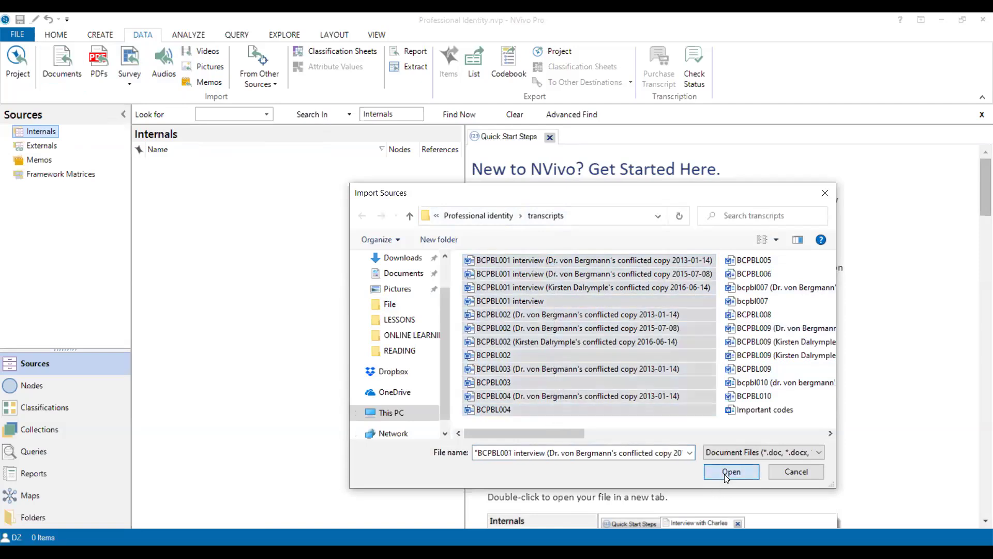
pyautogui.click(541, 236)
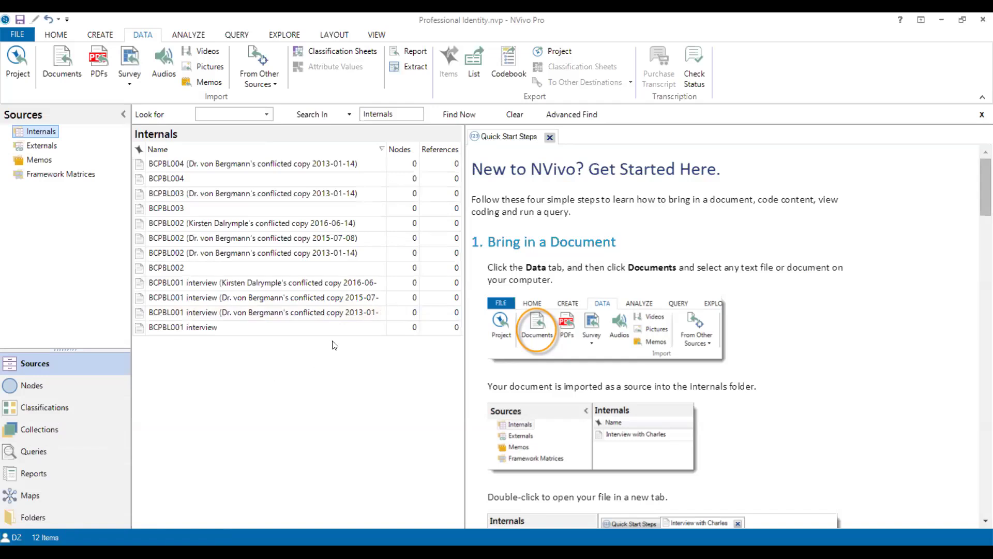
pyautogui.click(217, 341)
pyautogui.click(238, 330)
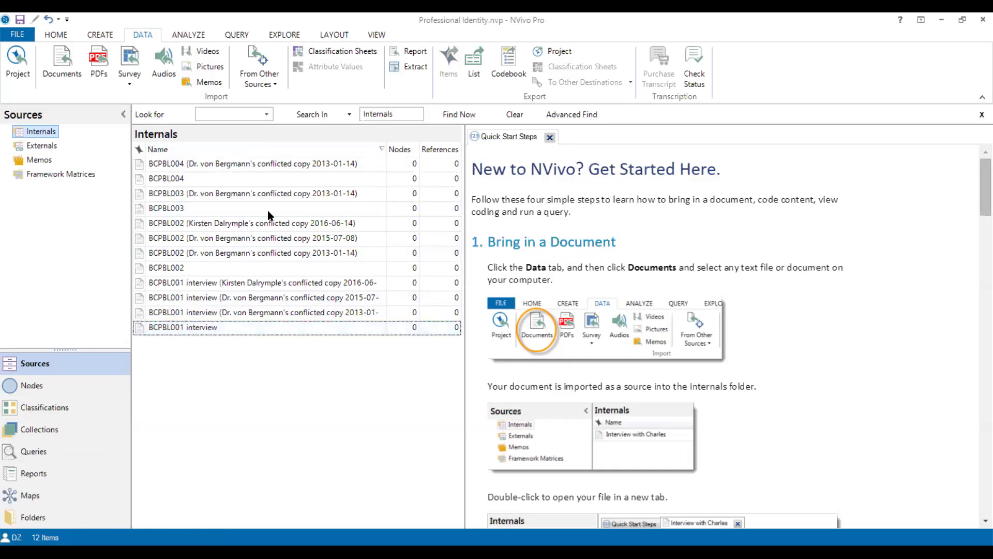
pyautogui.click(237, 166)
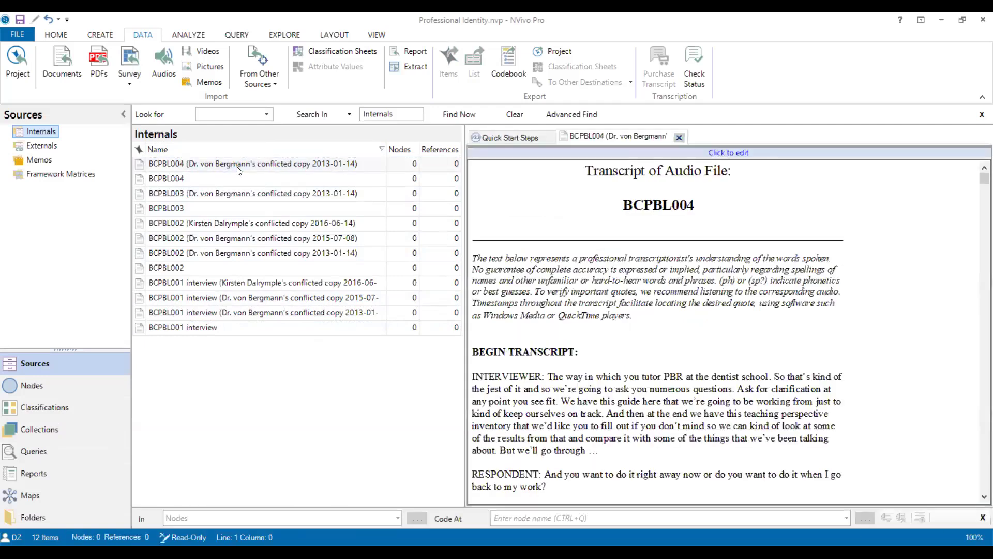
pyautogui.scroll(-10, 590, 235)
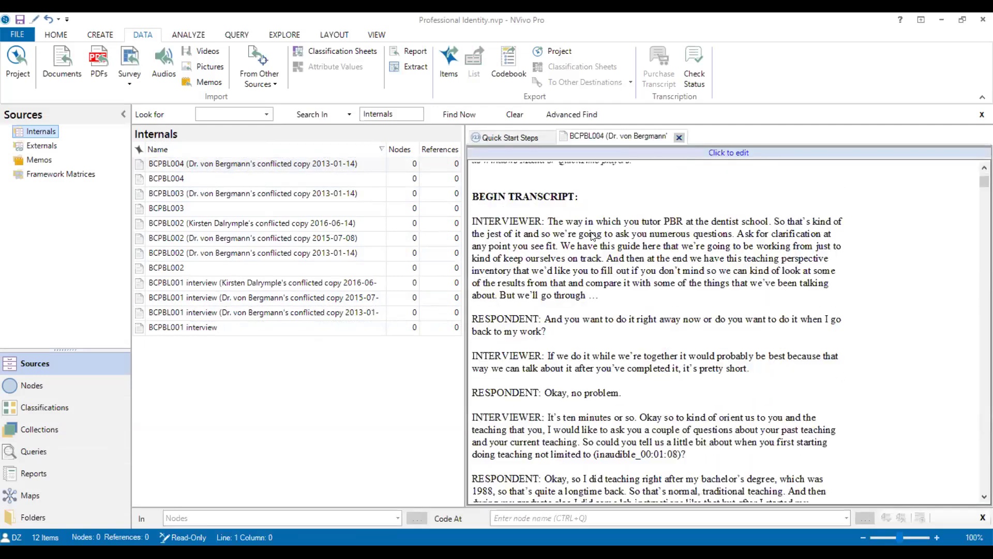
pyautogui.scroll(-5, 598, 237)
pyautogui.scroll(15, 605, 241)
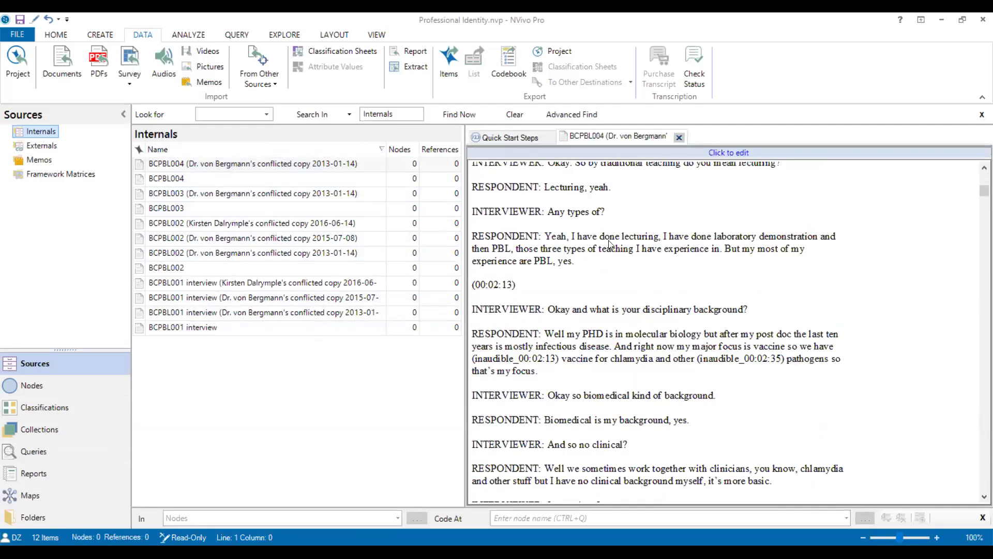
pyautogui.scroll(-15, 610, 245)
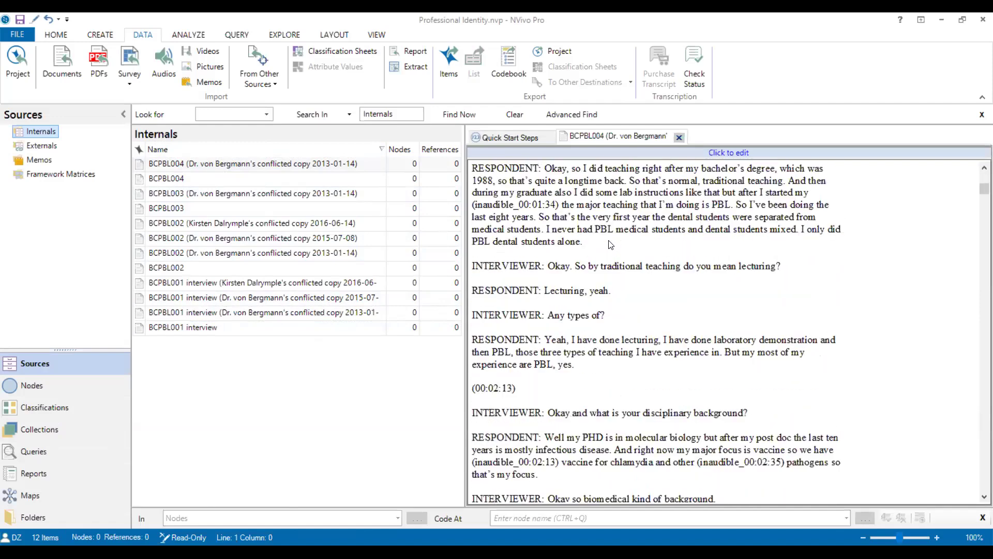
pyautogui.scroll(-12, 611, 245)
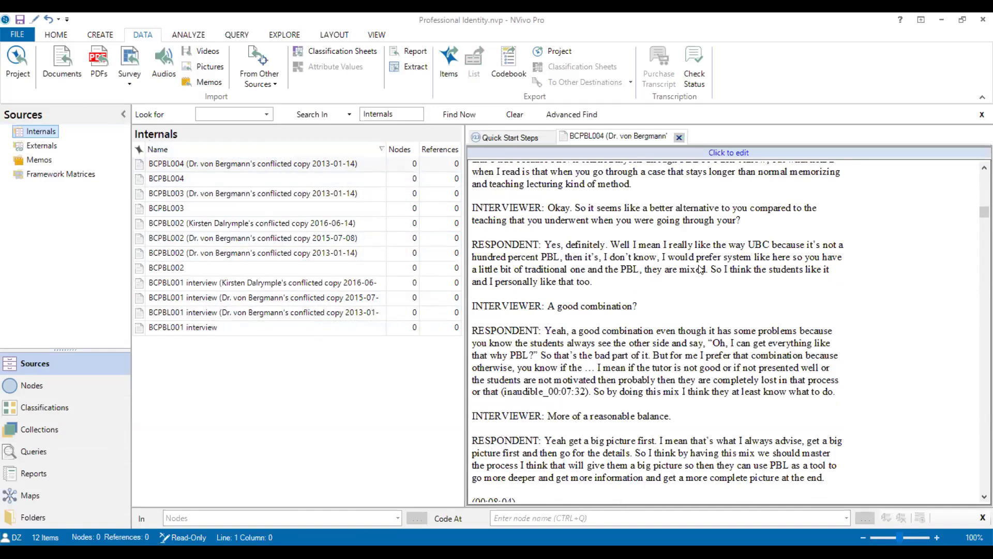
pyautogui.click(638, 281)
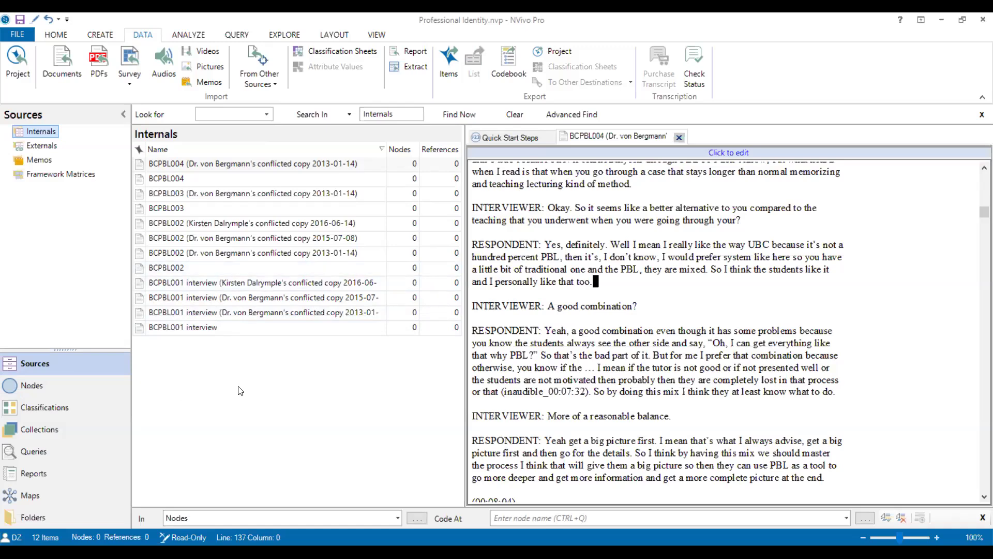
# Step: In the Nodes list, create top-level nodes Identity, Education and Professionalism
pyautogui.click(12, 383)
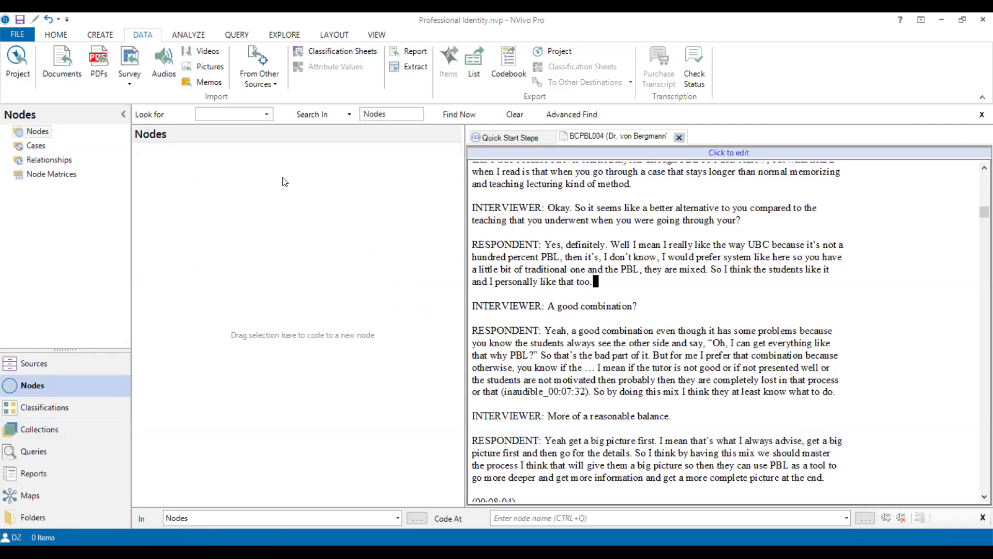
pyautogui.rightClick(321, 202)
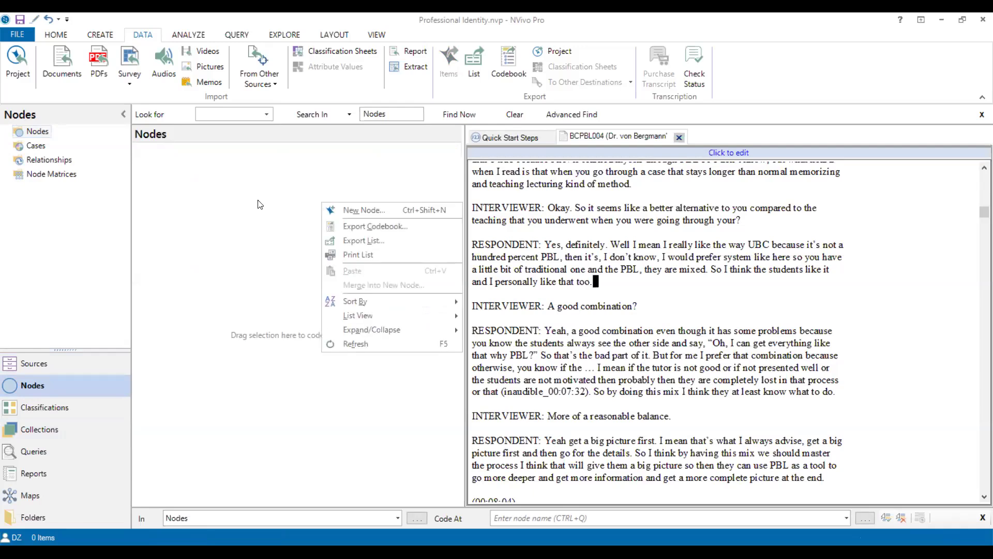
pyautogui.click(344, 212)
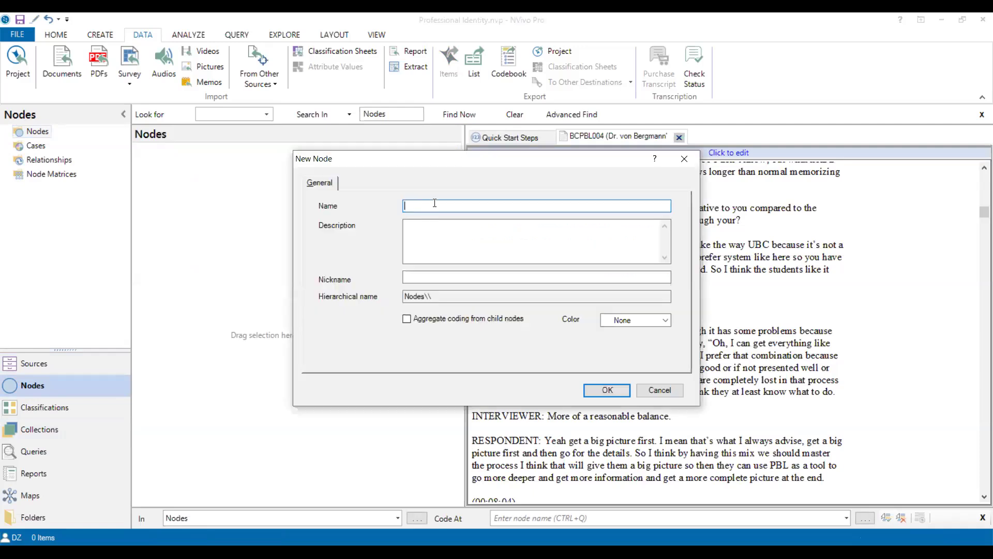
pyautogui.write('Identity')
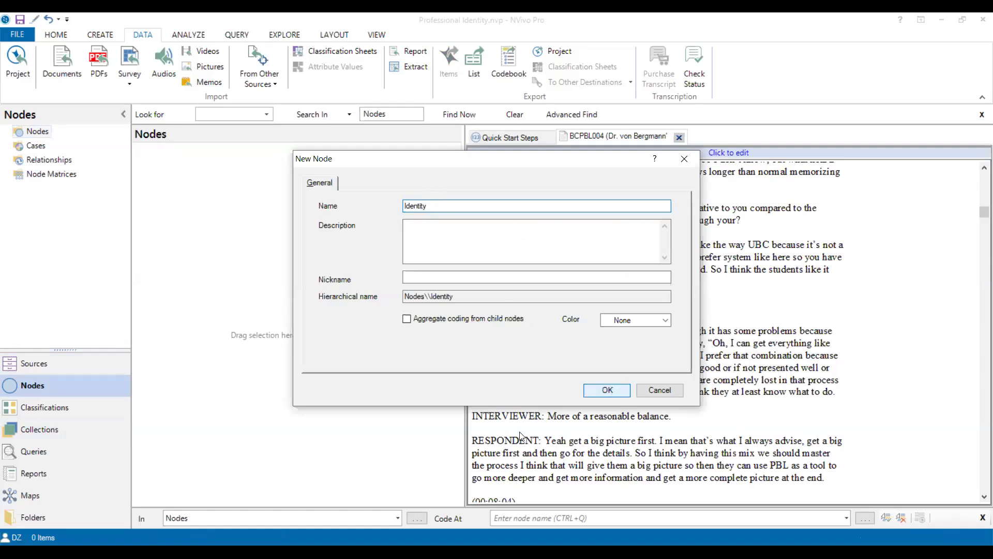
pyautogui.press('Return')
pyautogui.rightClick(266, 197)
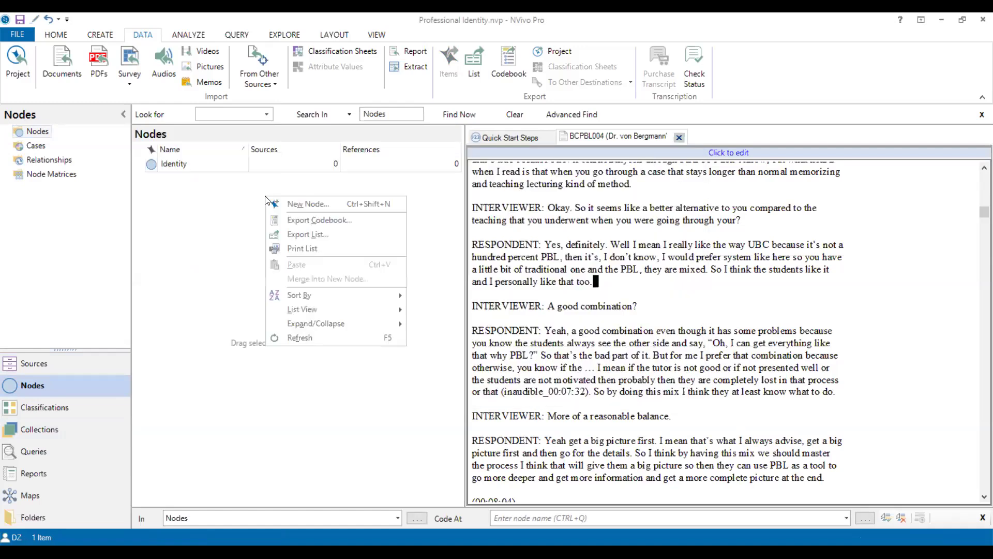
pyautogui.click(306, 204)
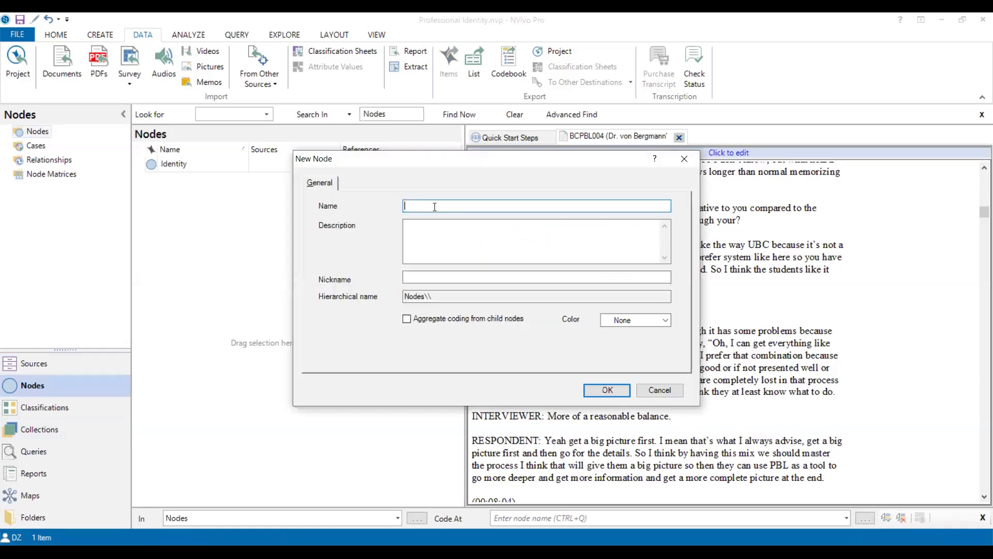
pyautogui.write('Education')
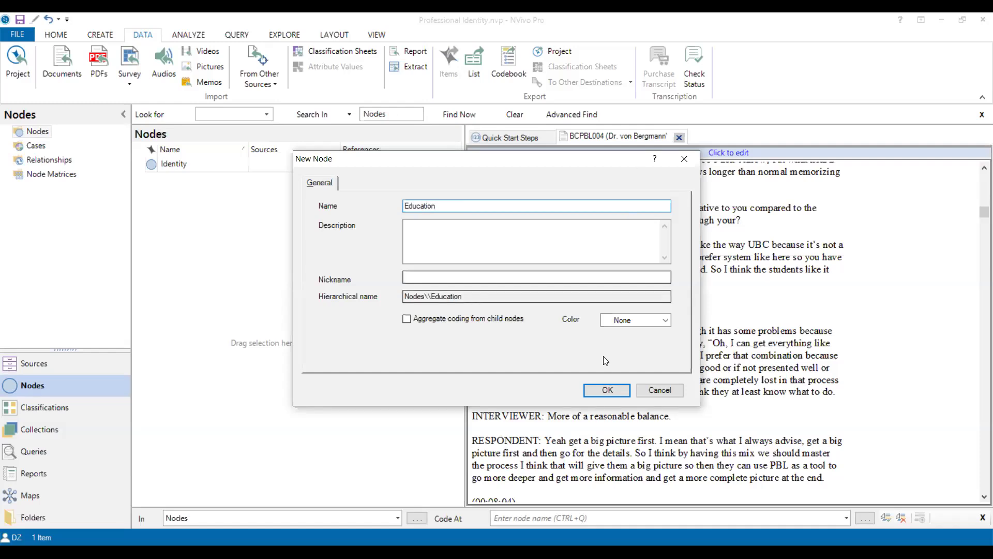
pyautogui.click(608, 392)
pyautogui.rightClick(200, 275)
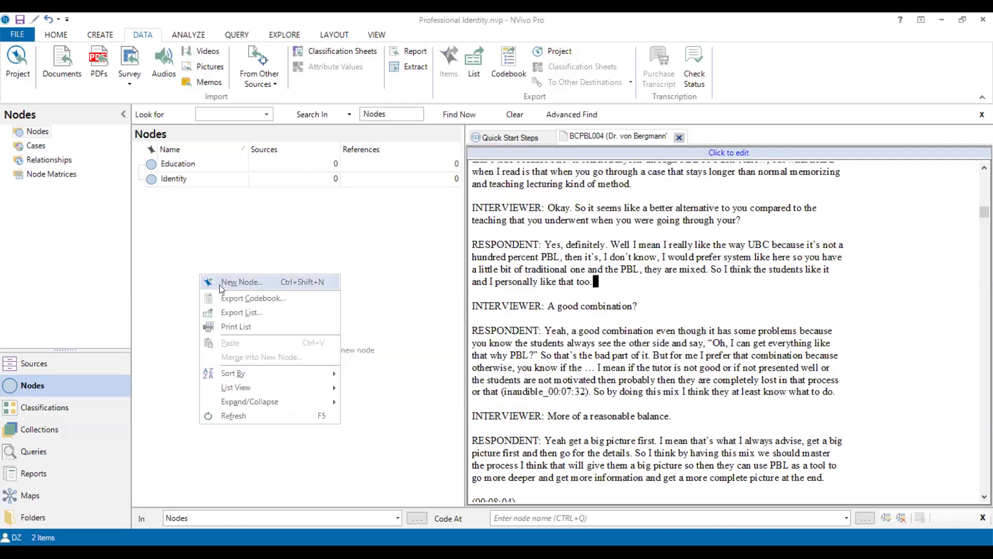
pyautogui.click(220, 284)
pyautogui.write('Pr')
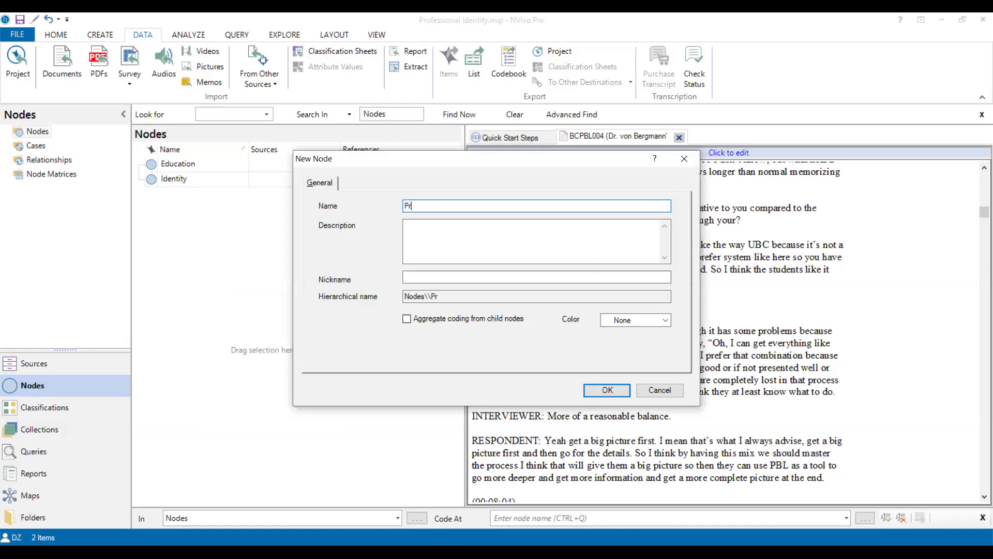
pyautogui.write('ofessionalism')
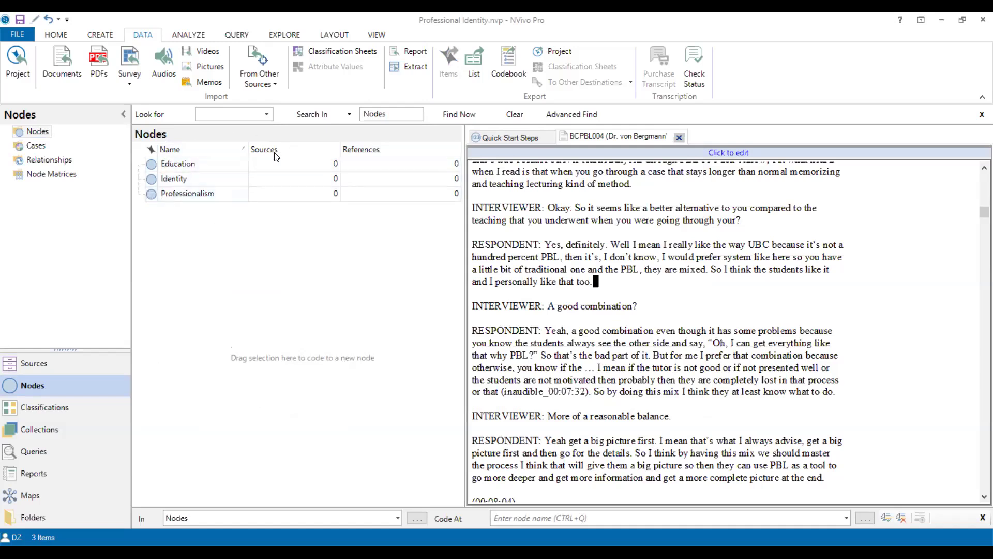
# Step: Add Teaching and Learning as child nodes under Education
pyautogui.click(187, 165)
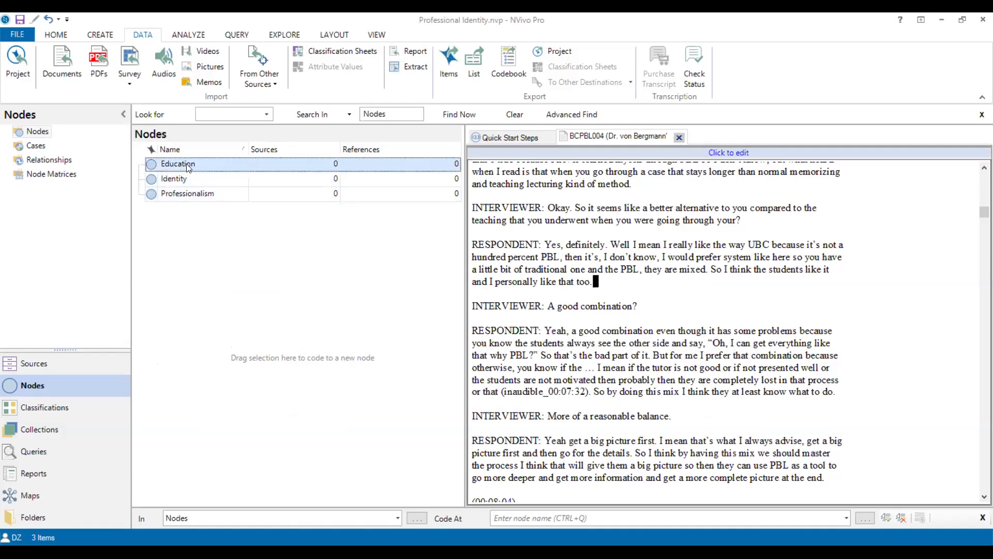
pyautogui.rightClick(186, 164)
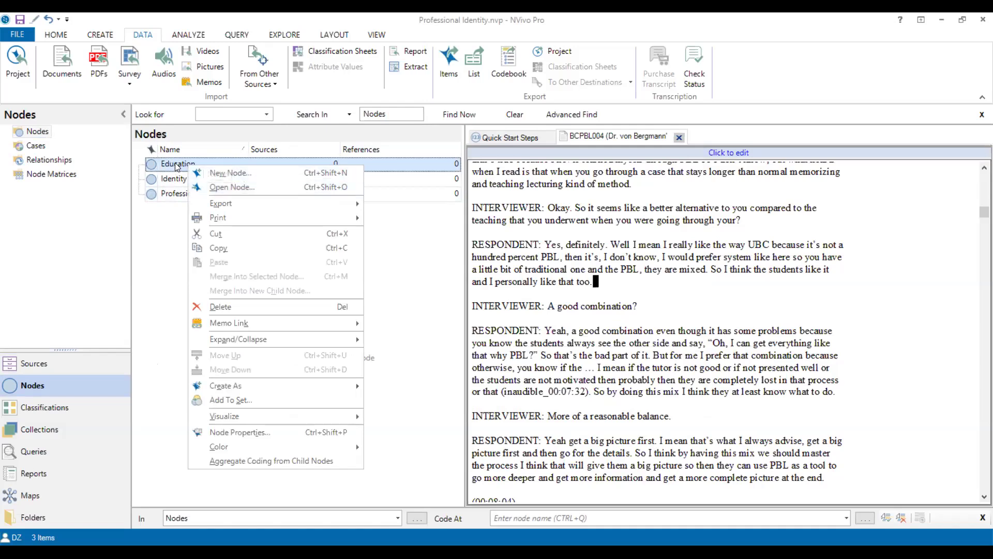
pyautogui.click(234, 175)
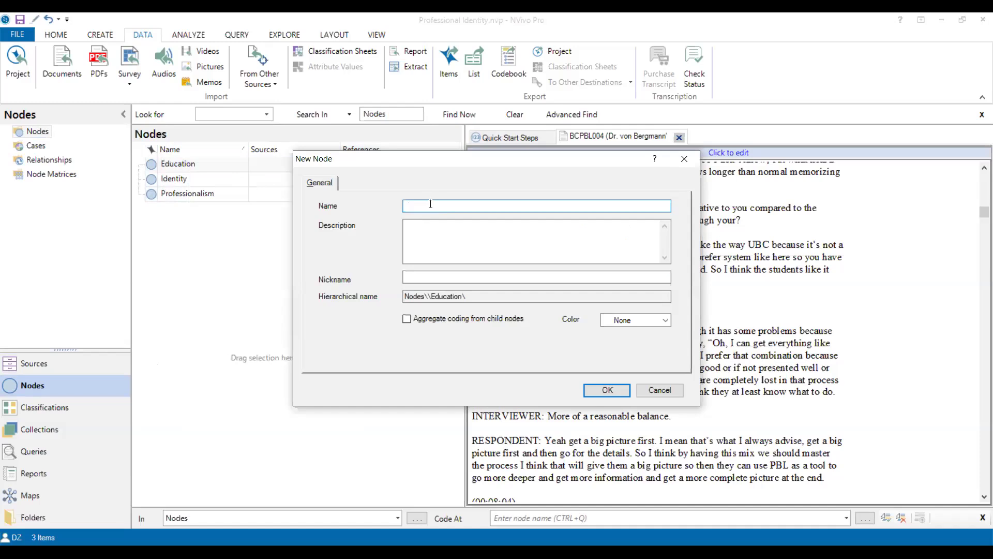
pyautogui.write('Teaching')
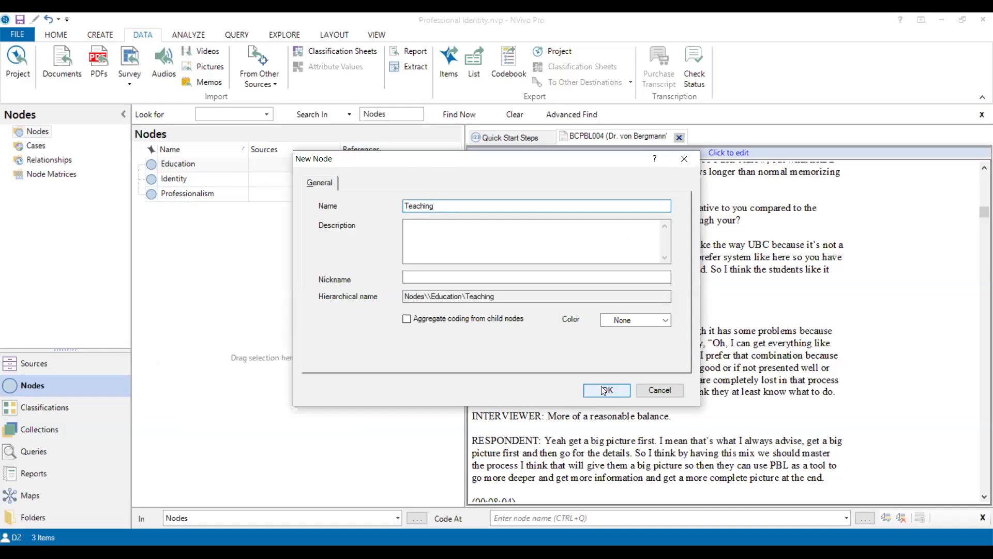
pyautogui.press('Return')
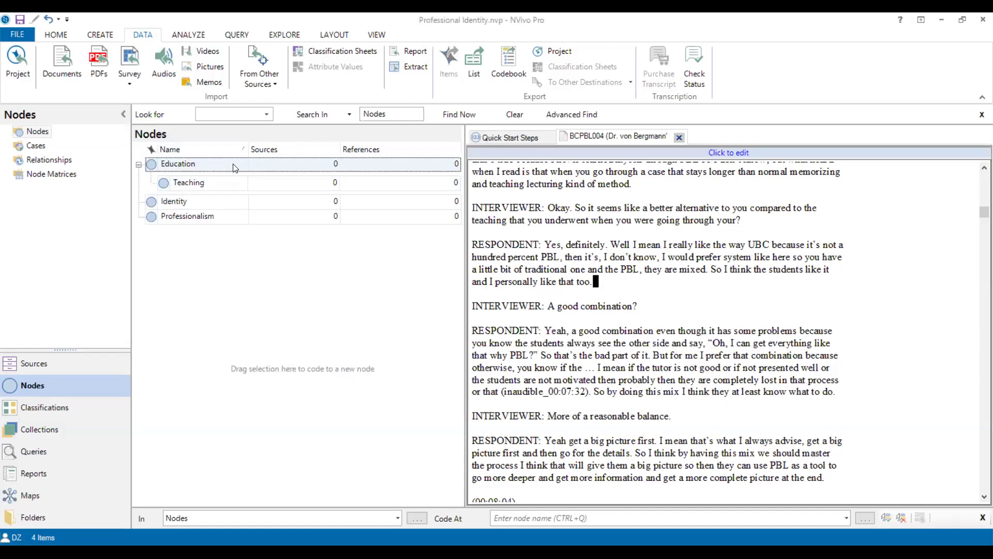
pyautogui.rightClick(234, 166)
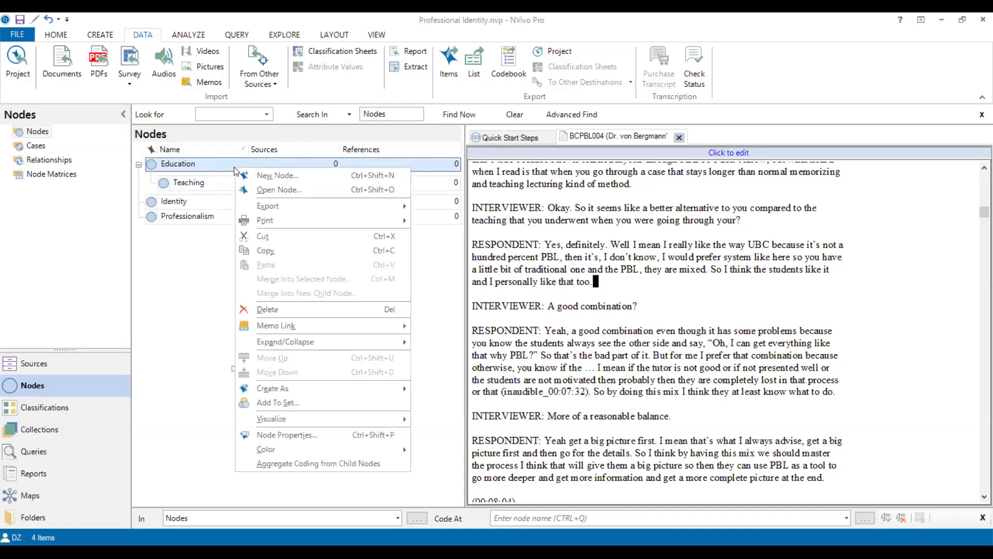
pyautogui.click(260, 178)
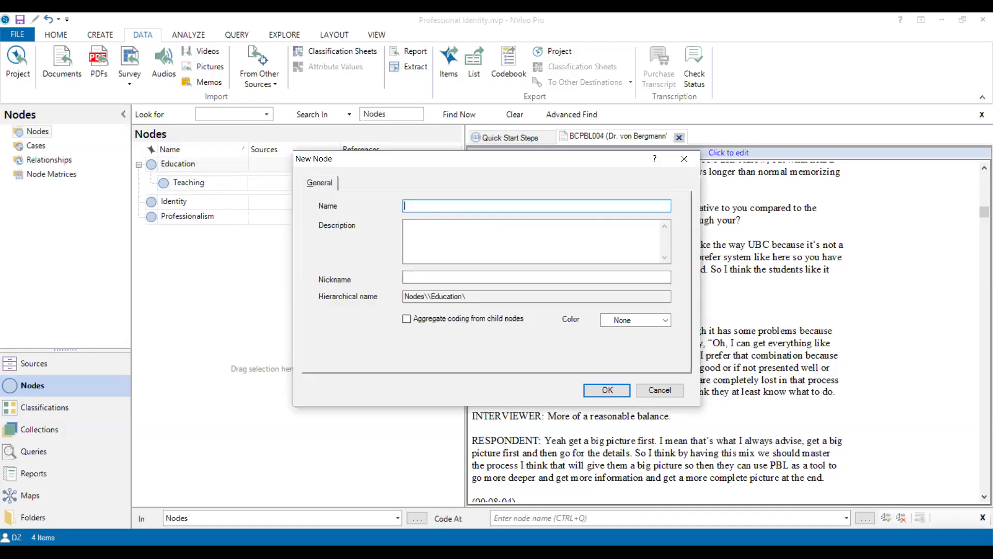
pyautogui.write('Learning')
pyautogui.click(586, 387)
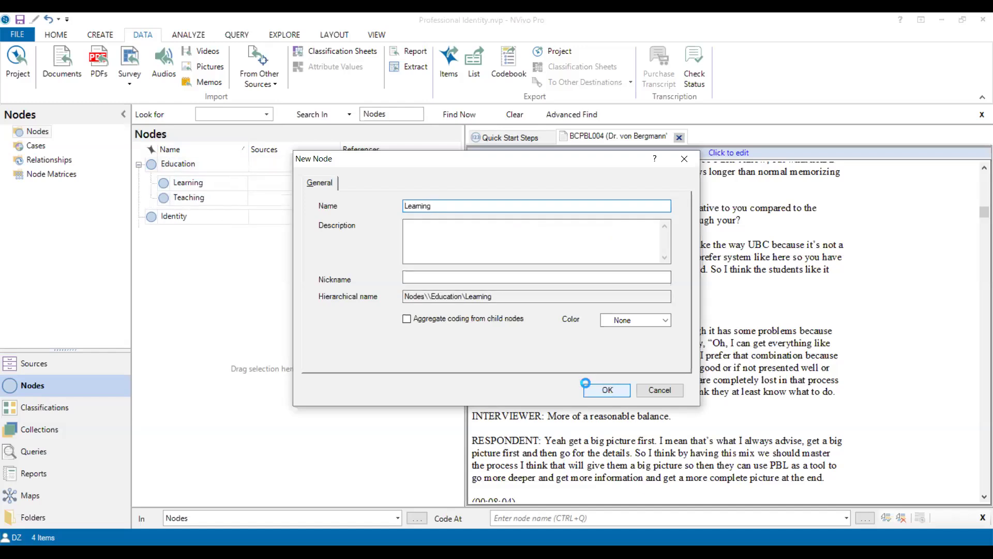
# Step: Add Informal Learning as a third child node under Education using Ctrl+Shift+N
pyautogui.rightClick(194, 164)
pyautogui.press('Escape')
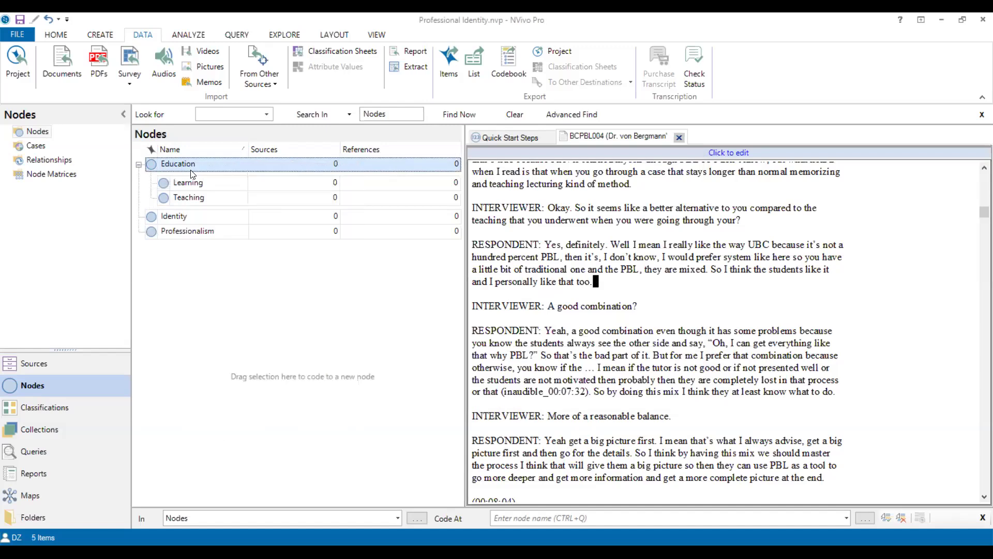
pyautogui.hotkey('ctrl', 'shift', 'n')
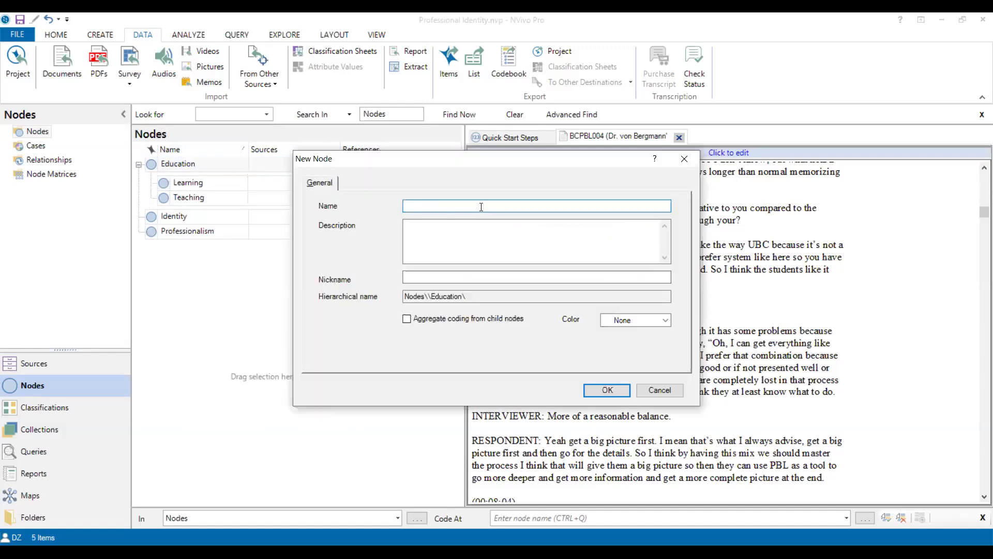
pyautogui.write('Informal Learning')
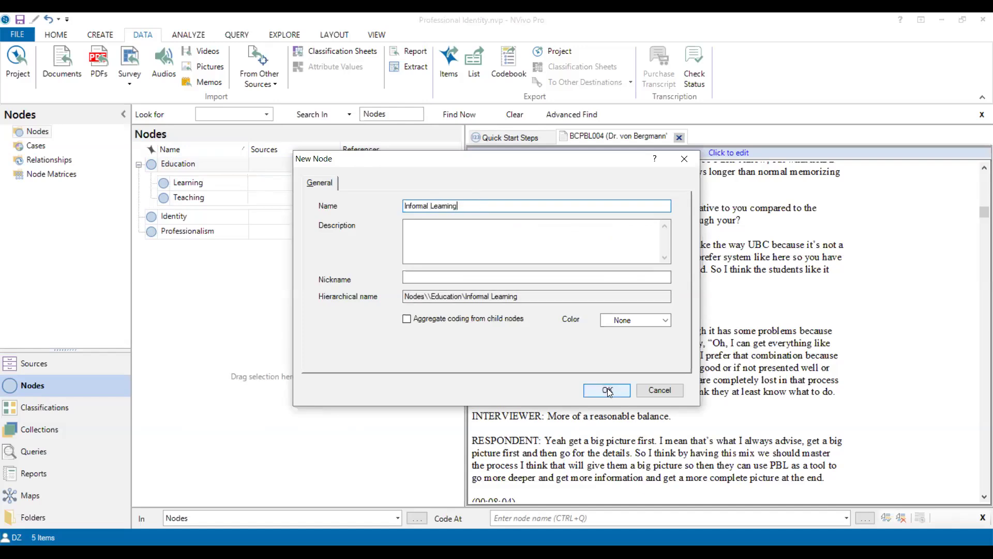
pyautogui.press('Return')
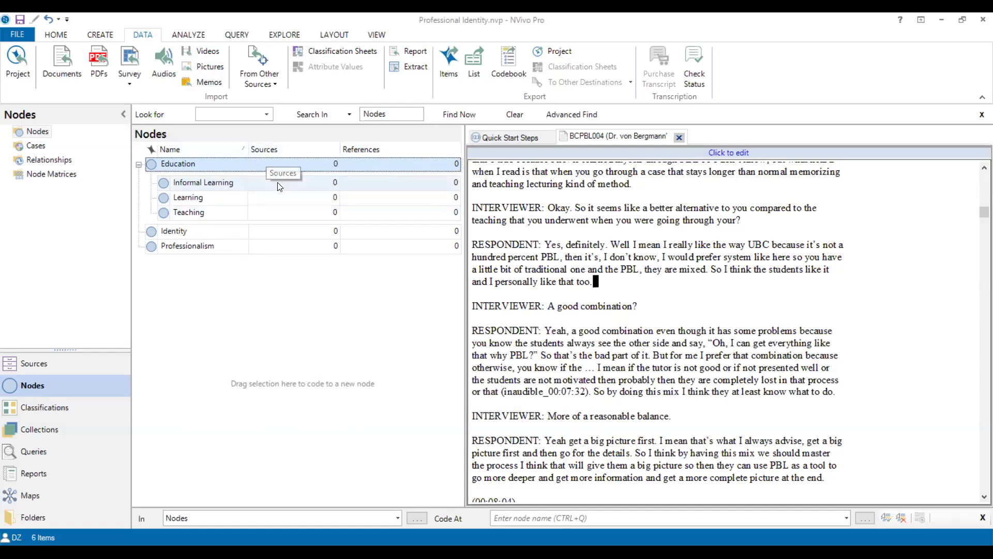
pyautogui.click(311, 330)
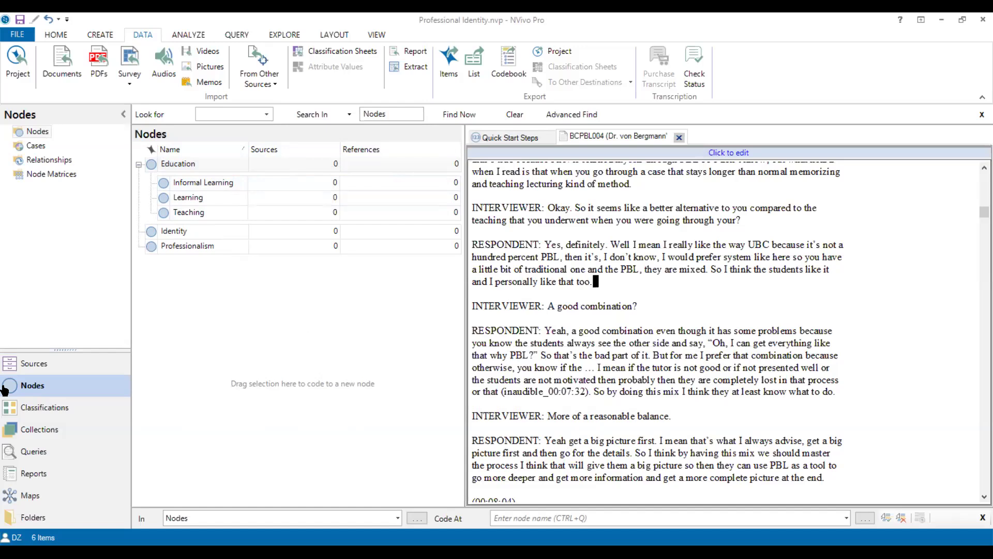
# Step: Back in Sources, select the BCPBL004 respondent paragraph beginning 'Okay, so I did teaching'
pyautogui.click(66, 371)
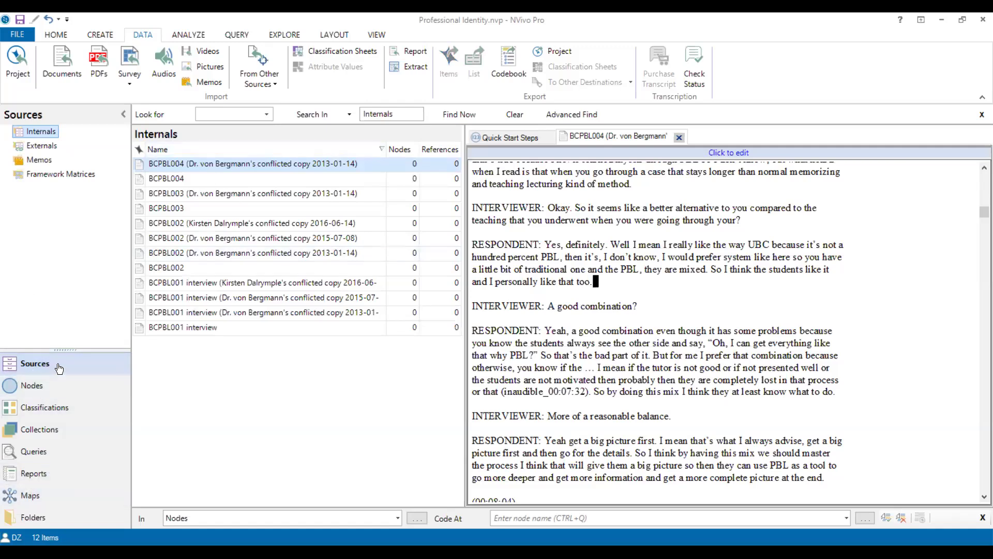
pyautogui.click(571, 254)
pyautogui.scroll(10, 579, 258)
pyautogui.scroll(20, 599, 280)
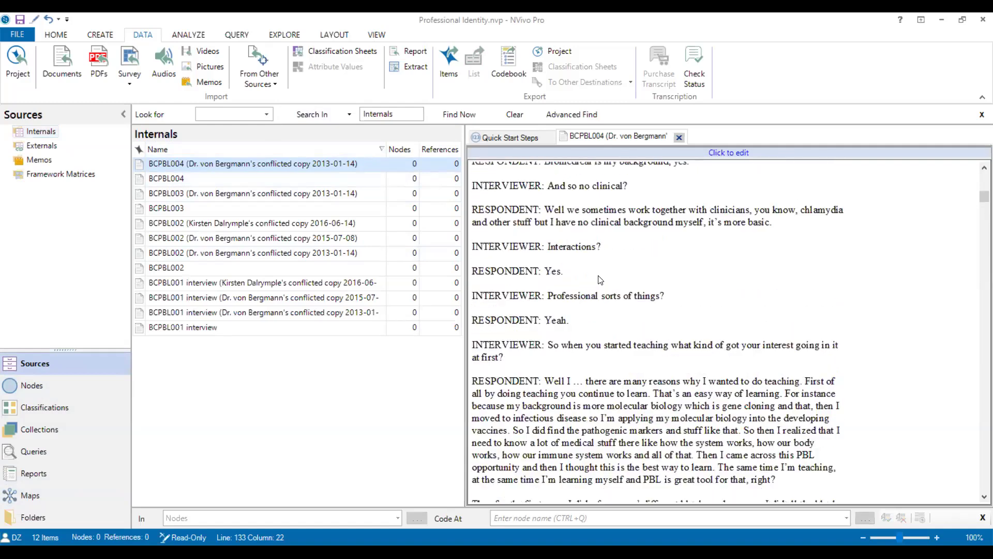
pyautogui.scroll(5, 600, 279)
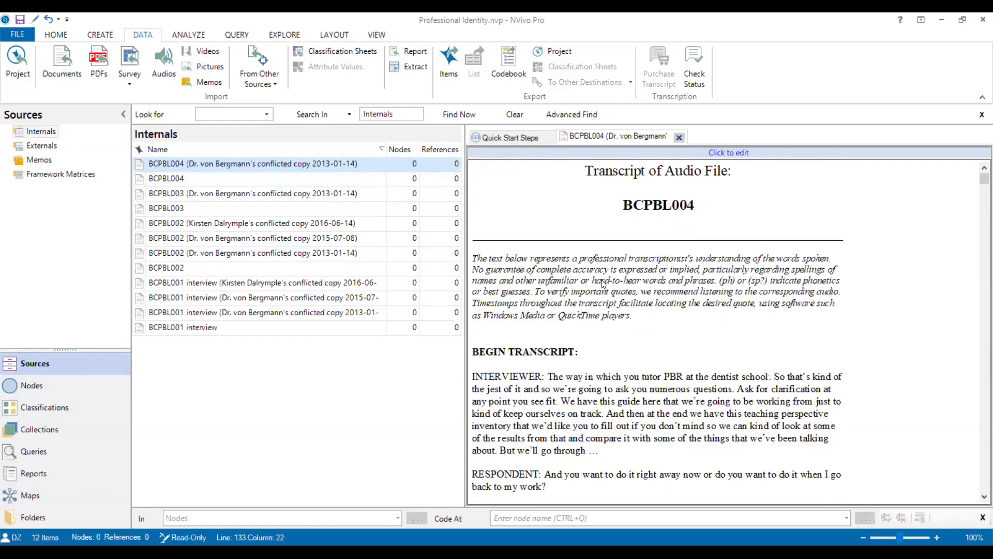
pyautogui.scroll(-2, 603, 282)
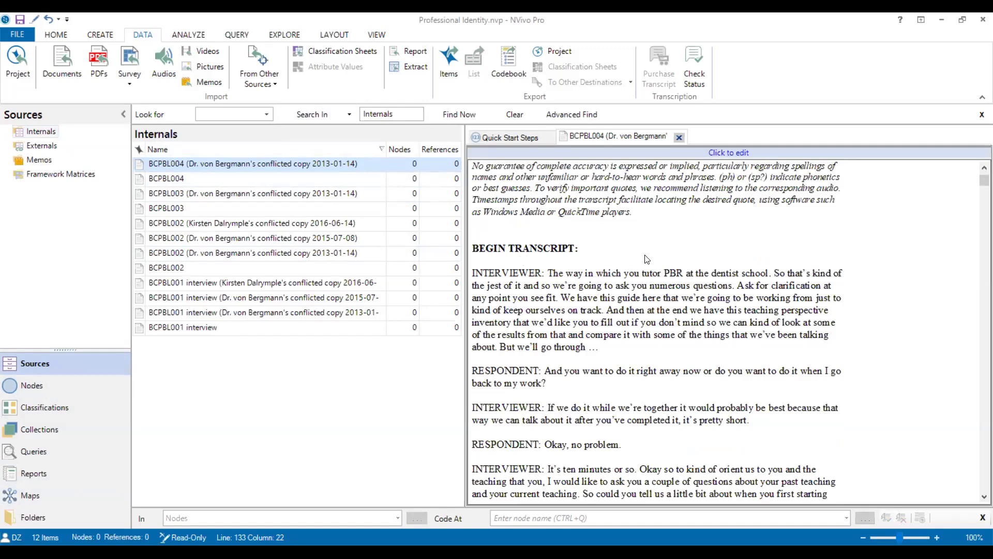
pyautogui.scroll(-1, 585, 320)
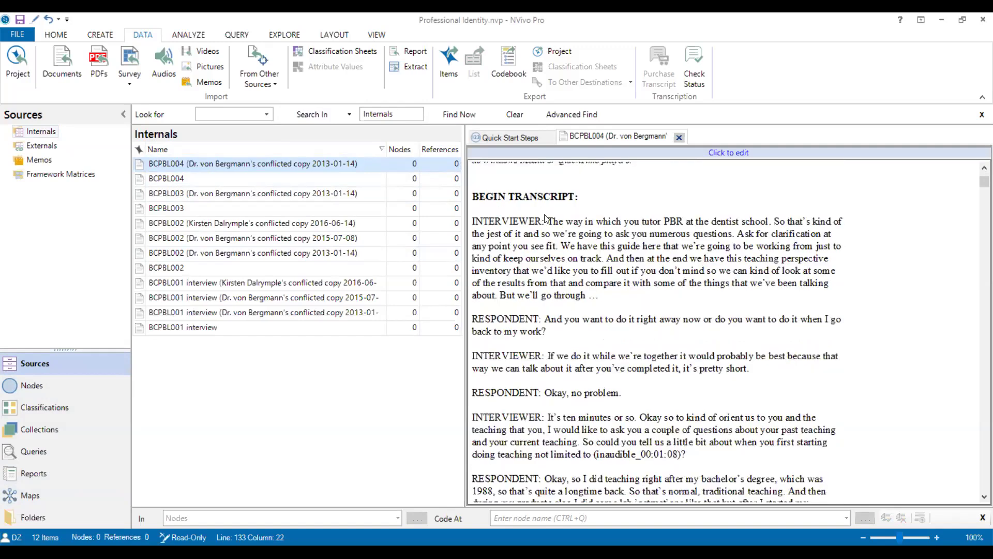
pyautogui.scroll(-3, 559, 267)
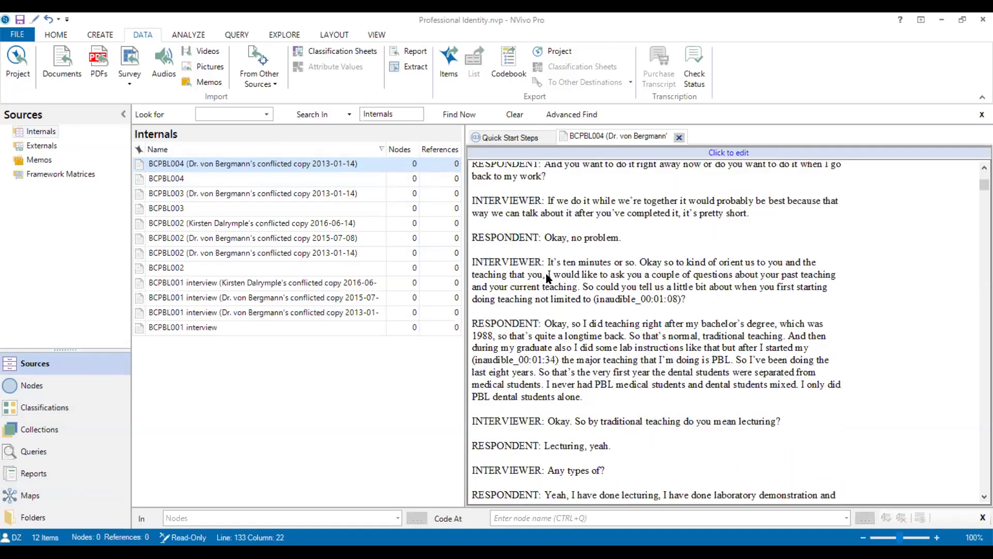
pyautogui.scroll(-1, 550, 280)
pyautogui.moveTo(547, 272); pyautogui.dragTo(619, 351)
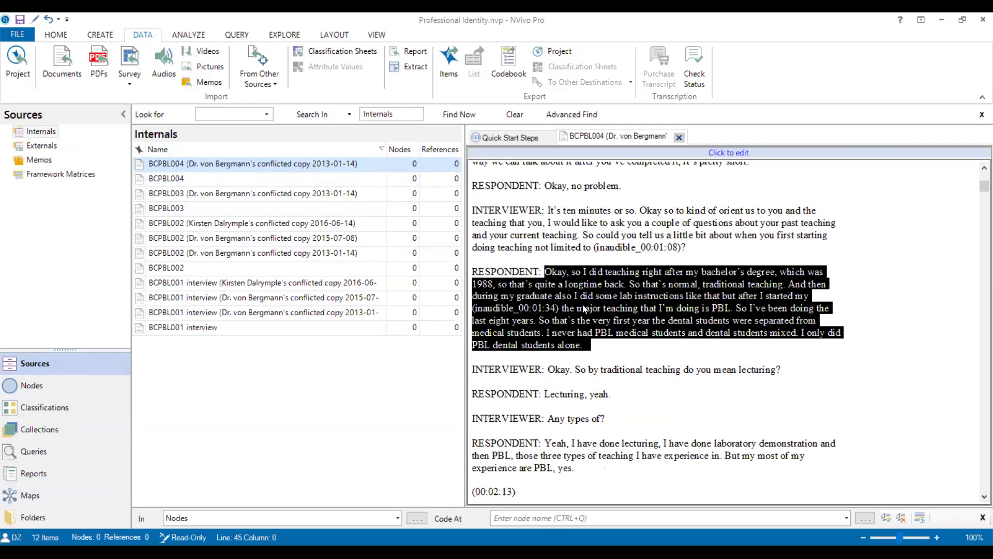
# Step: Code the selected teaching-history paragraph at Education > Teaching
pyautogui.rightClick(556, 282)
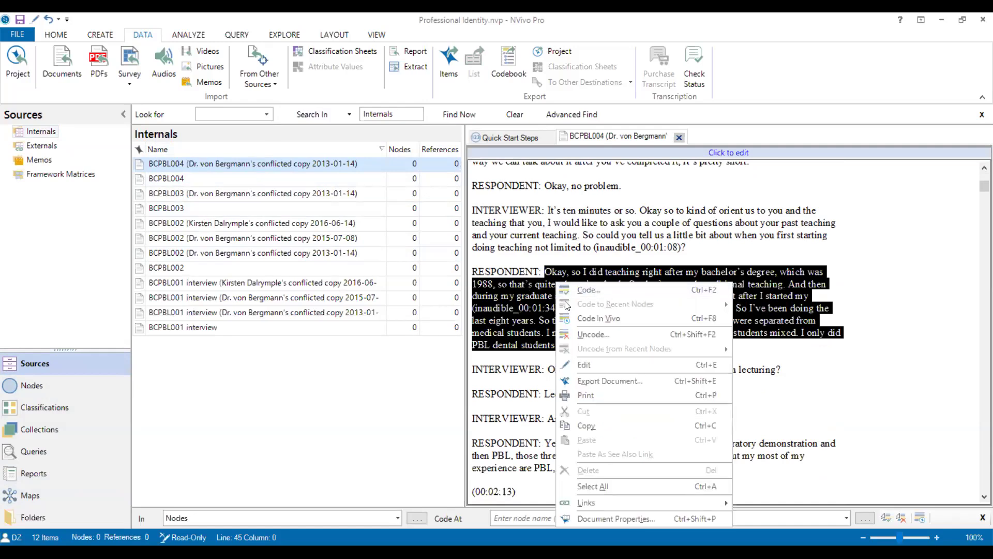
pyautogui.click(596, 289)
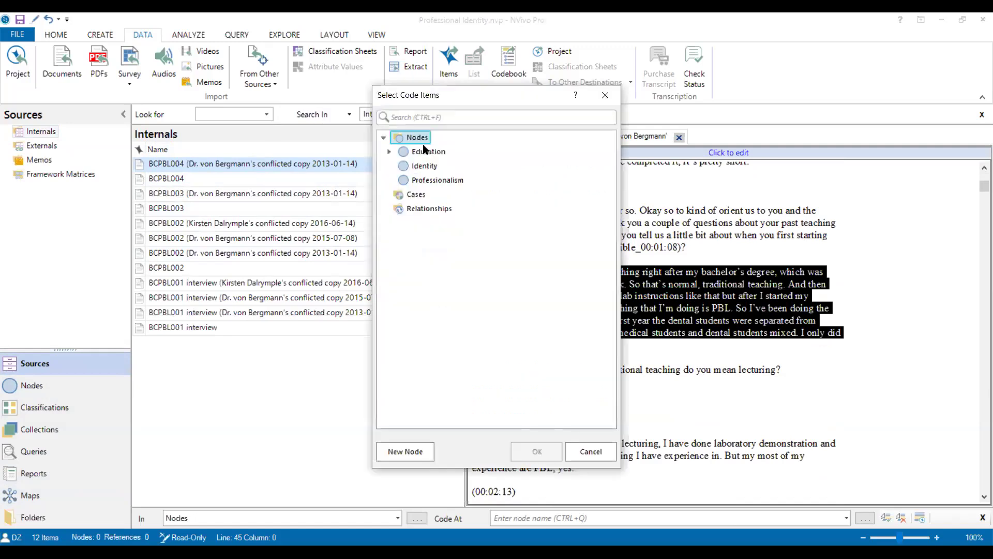
pyautogui.click(389, 152)
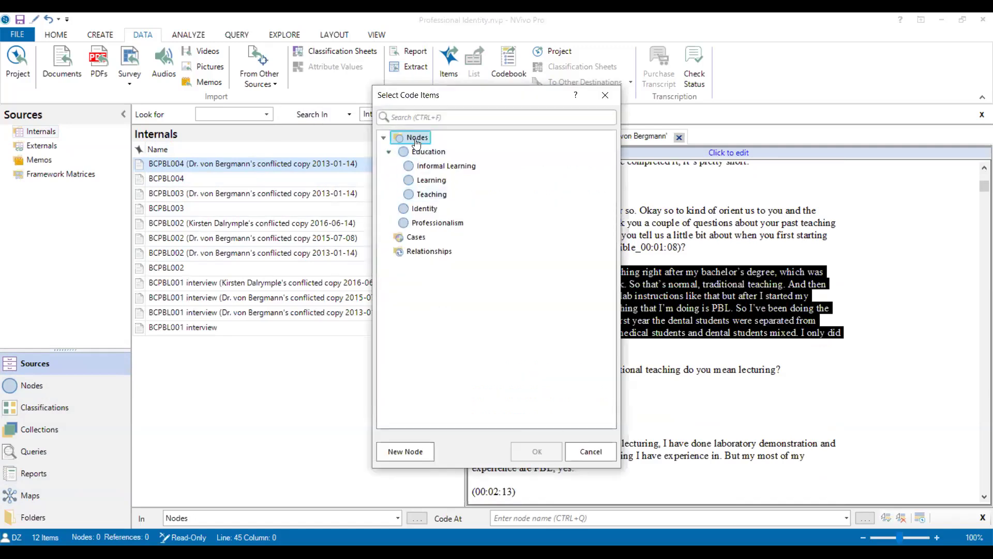
pyautogui.click(437, 195)
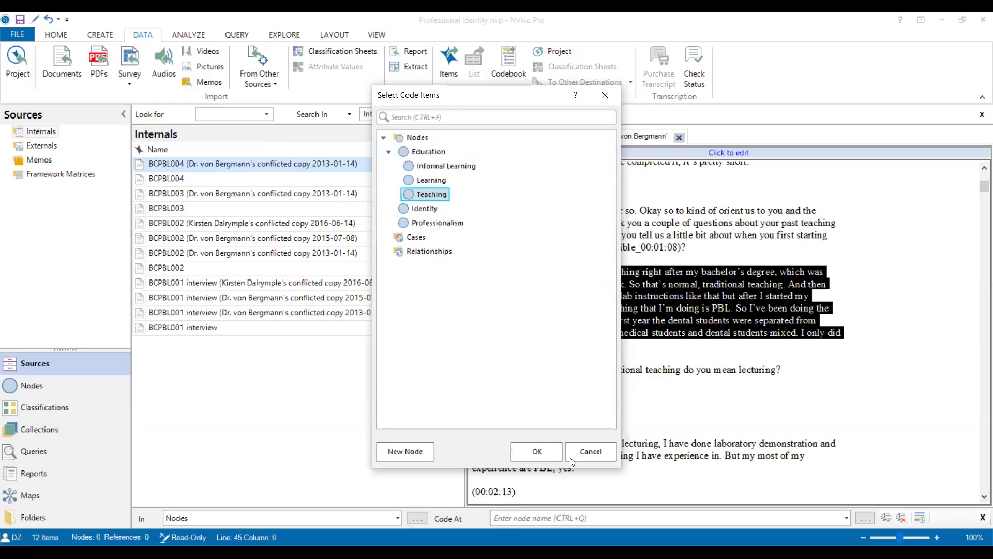
pyautogui.click(538, 451)
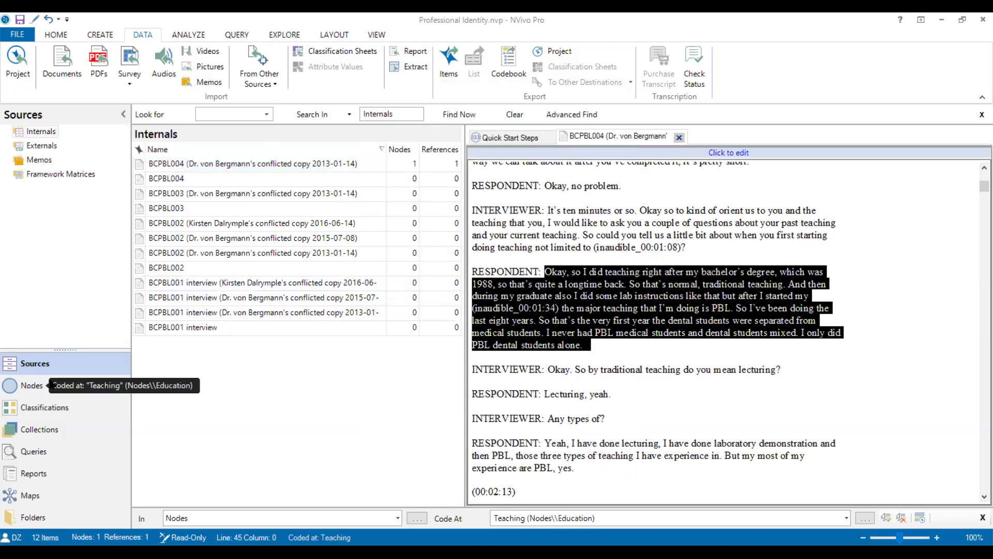
# Step: Check Teaching's reference count in Nodes, then reselect the paragraph back in Sources
pyautogui.click(32, 385)
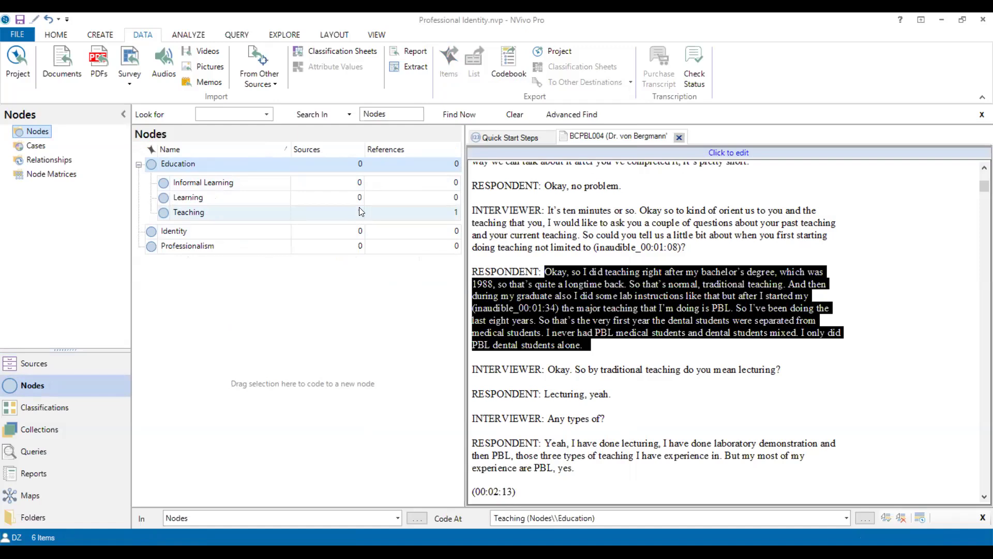
pyautogui.click(57, 366)
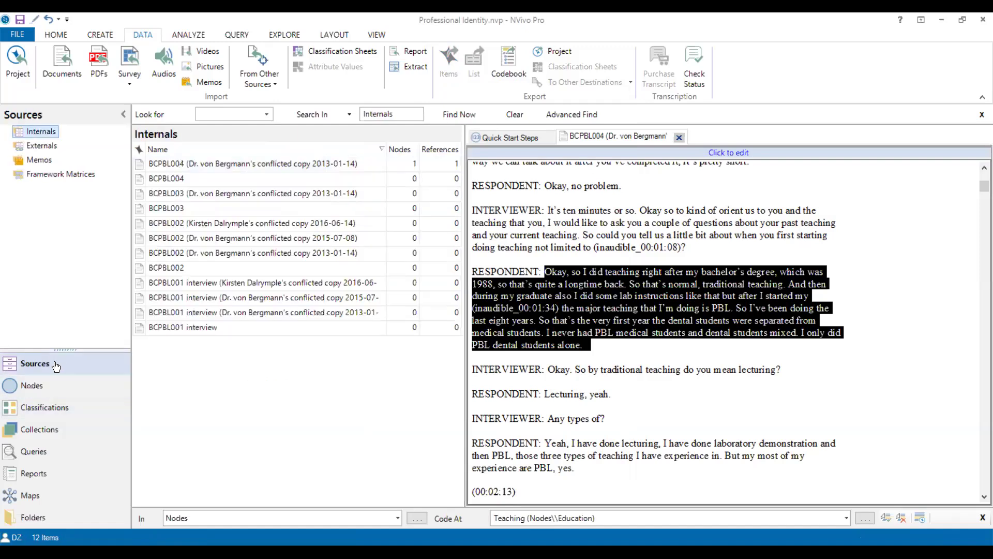
pyautogui.click(644, 389)
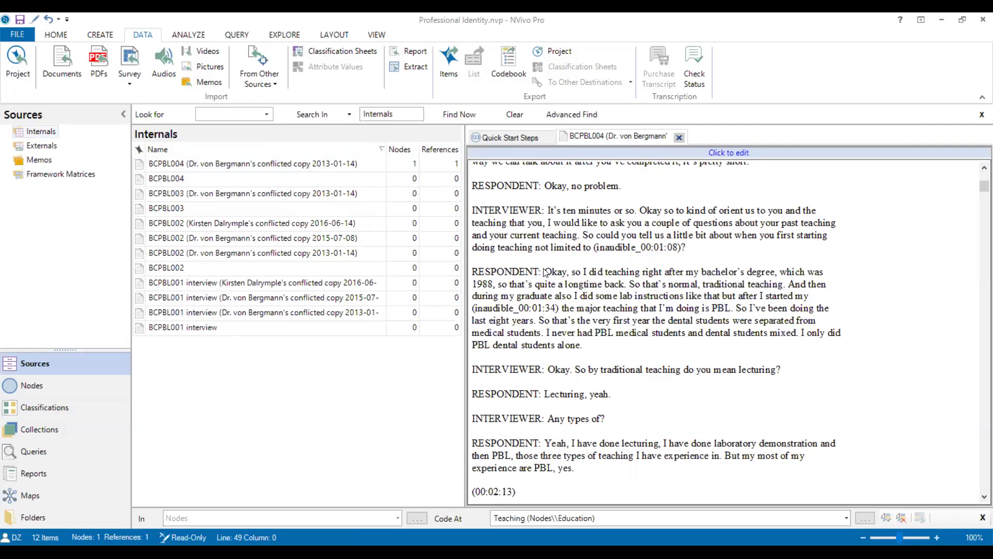
pyautogui.moveTo(547, 275); pyautogui.dragTo(603, 338)
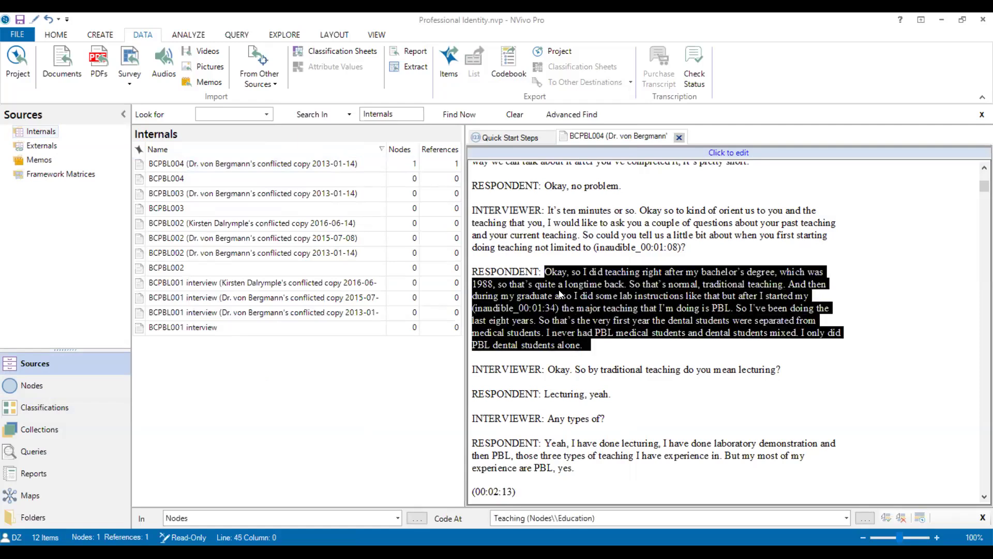
# Step: Turn on Highlight > Coding for All Nodes and scroll the transcript to see highlighted passages
pyautogui.click(375, 35)
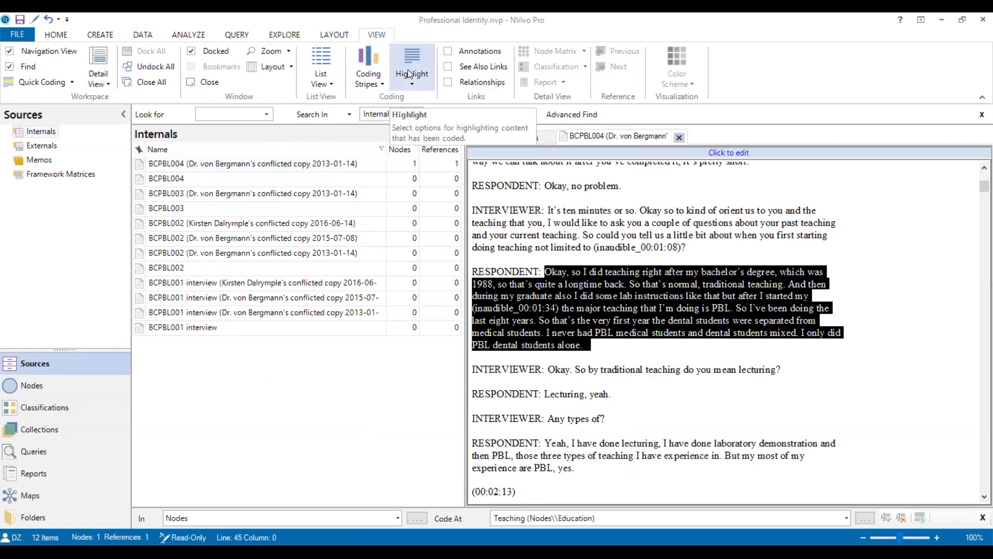
pyautogui.click(415, 81)
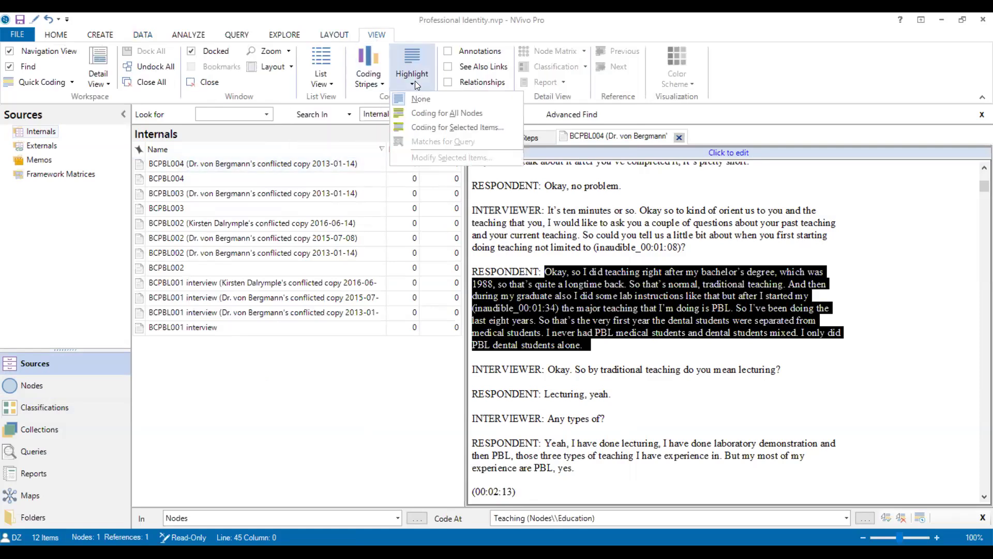
pyautogui.click(437, 114)
pyautogui.click(603, 351)
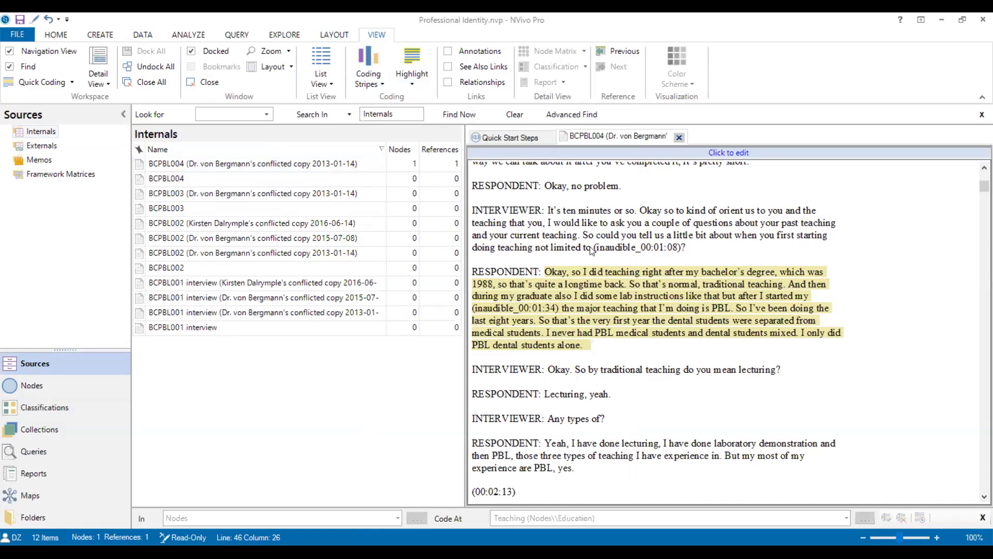
pyautogui.scroll(-2, 597, 309)
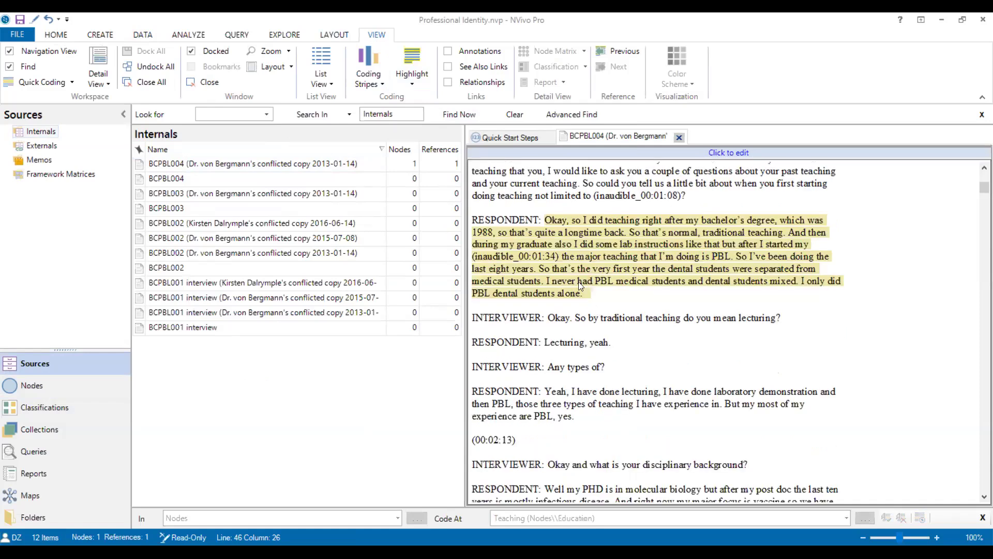
pyautogui.scroll(-1, 592, 296)
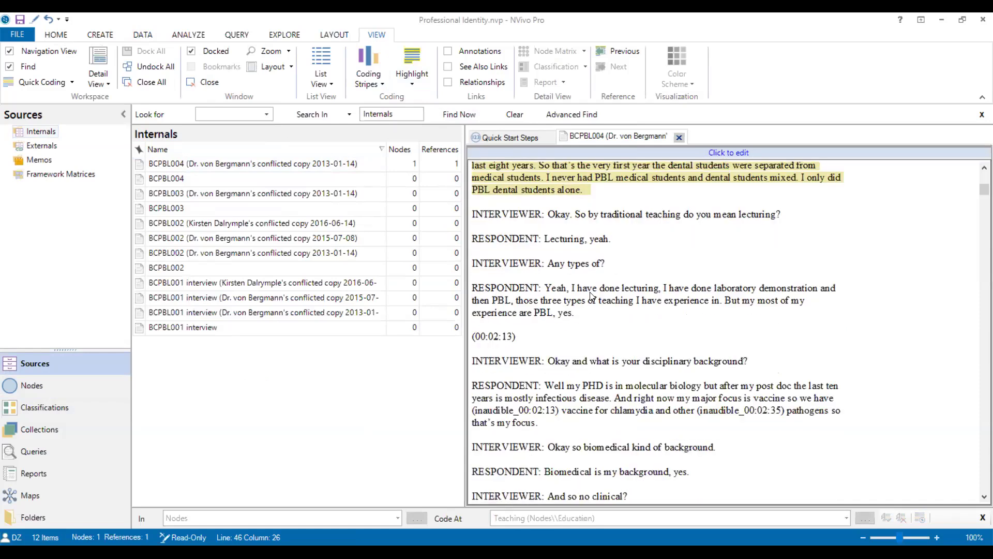
pyautogui.scroll(-1, 592, 296)
pyautogui.scroll(-2, 594, 297)
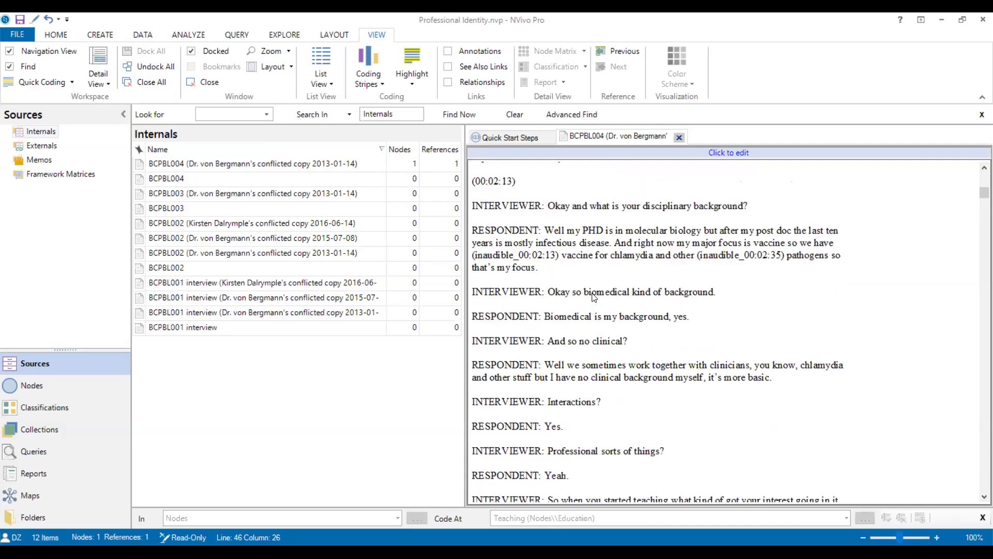
# Step: Code the molecular-biology background answer at Education > Learning and select the why-teaching answer
pyautogui.moveTo(548, 231); pyautogui.dragTo(593, 281)
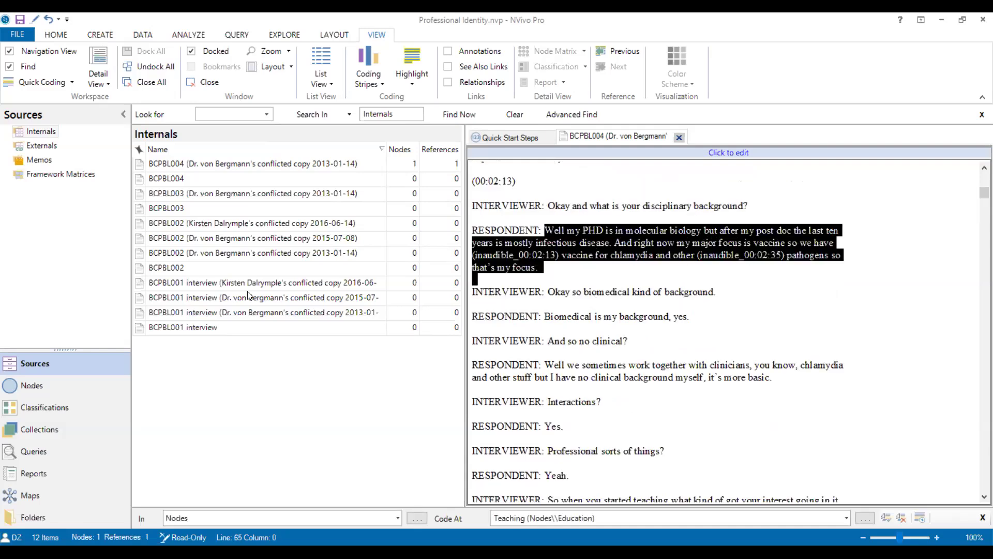
pyautogui.rightClick(564, 249)
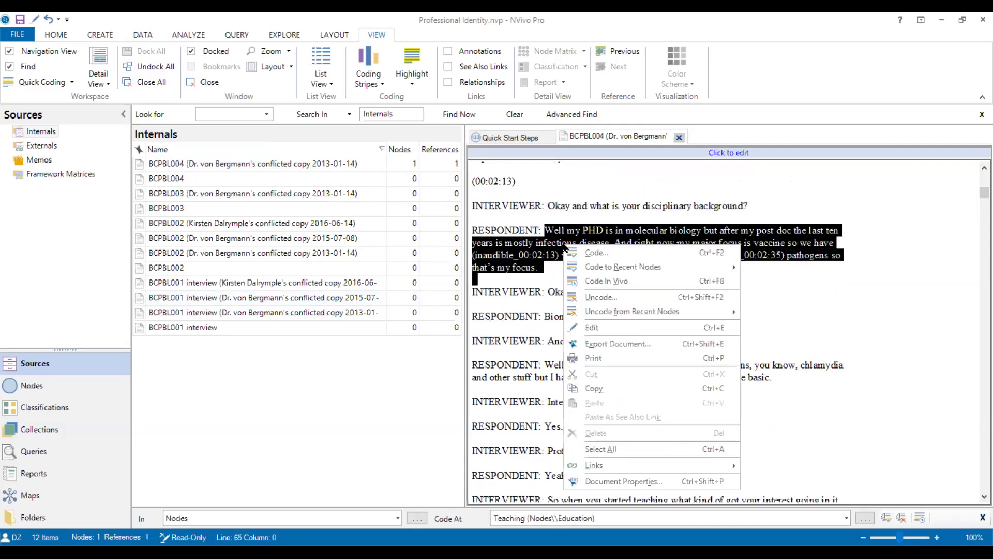
pyautogui.click(578, 252)
pyautogui.press('Up')
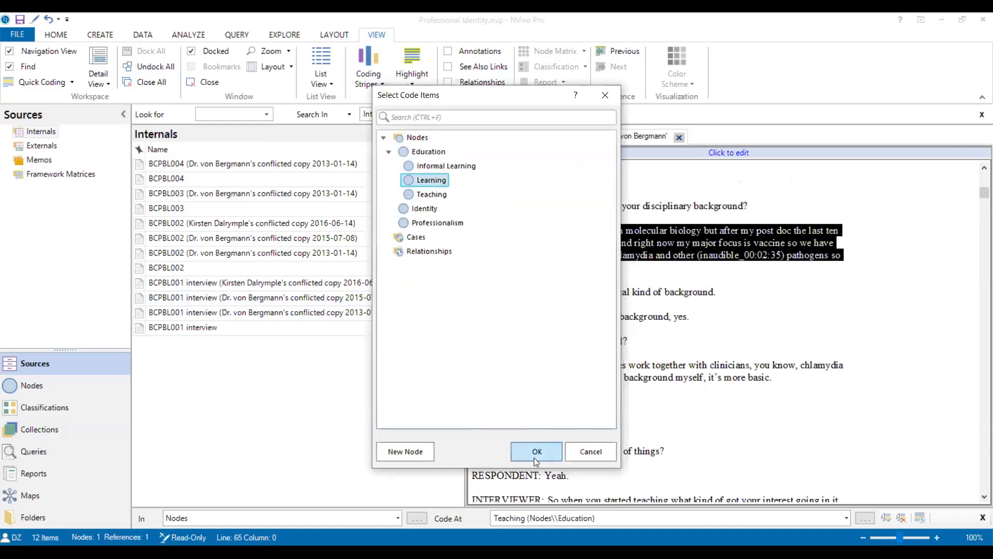
pyautogui.click(536, 451)
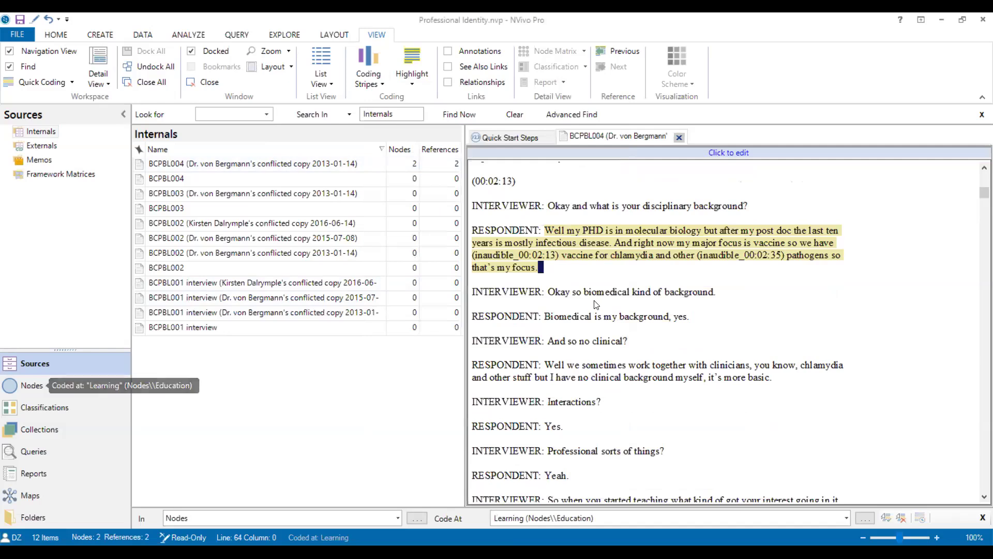
pyautogui.scroll(-5, 597, 303)
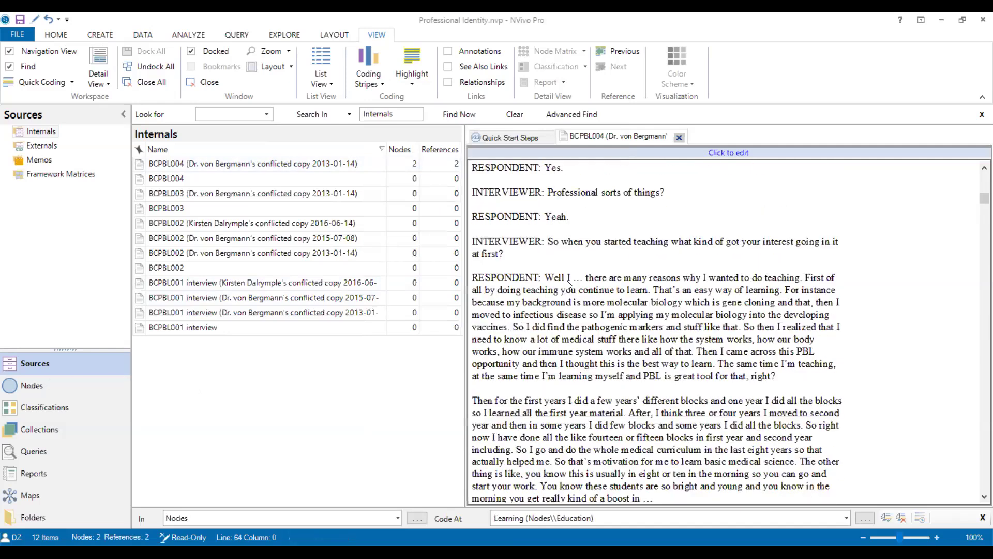
pyautogui.moveTo(546, 277); pyautogui.dragTo(786, 387)
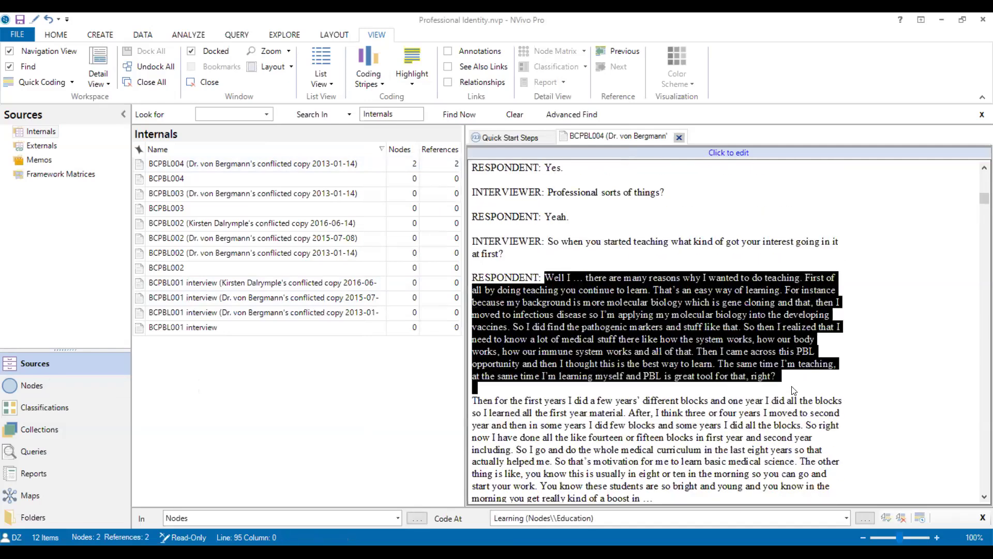
# Step: Code the why-teaching paragraph at Teaching and check its highlight
pyautogui.rightClick(620, 295)
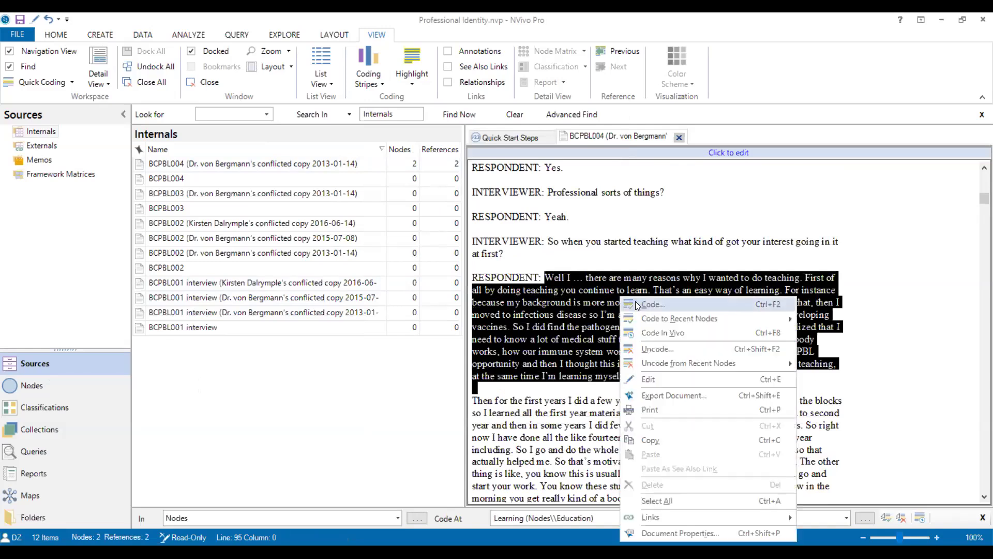
pyautogui.click(635, 301)
pyautogui.click(425, 194)
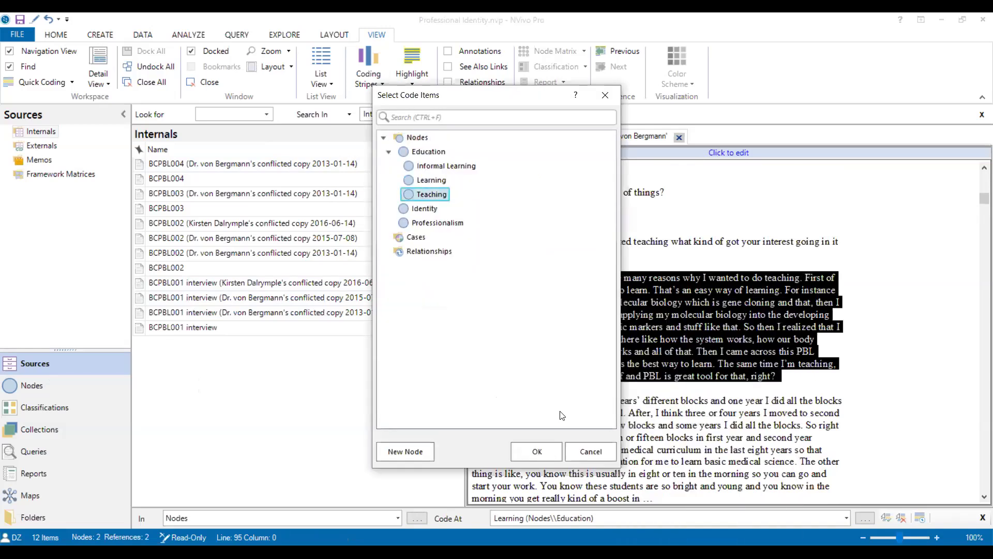
pyautogui.click(548, 450)
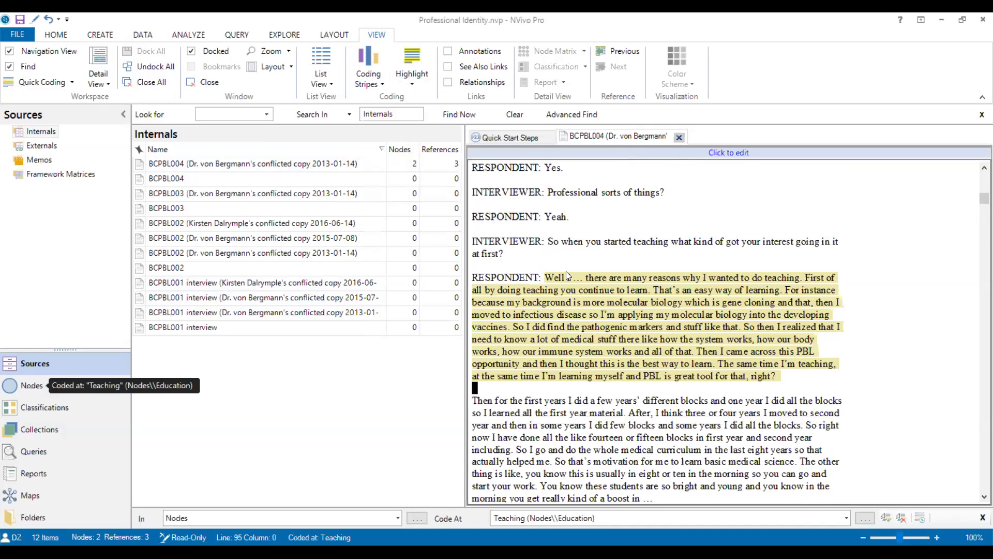
pyautogui.scroll(-1, 549, 277)
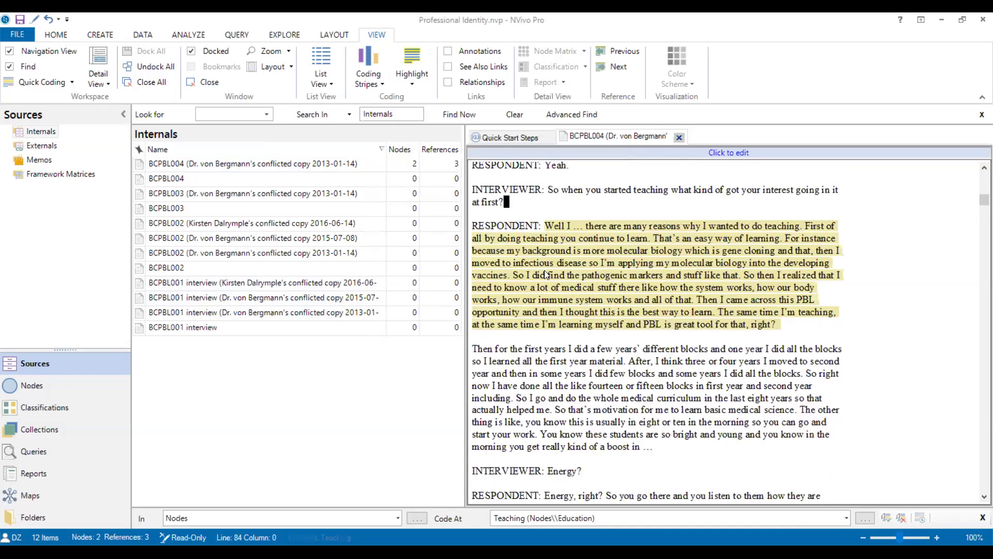
pyautogui.scroll(1, 547, 276)
pyautogui.moveTo(546, 278); pyautogui.dragTo(798, 379)
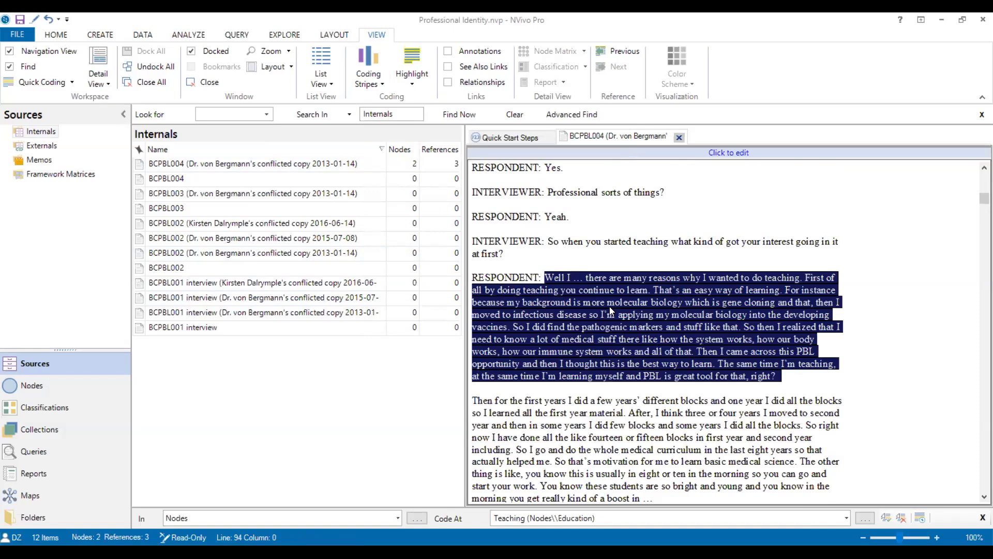
pyautogui.click(544, 278)
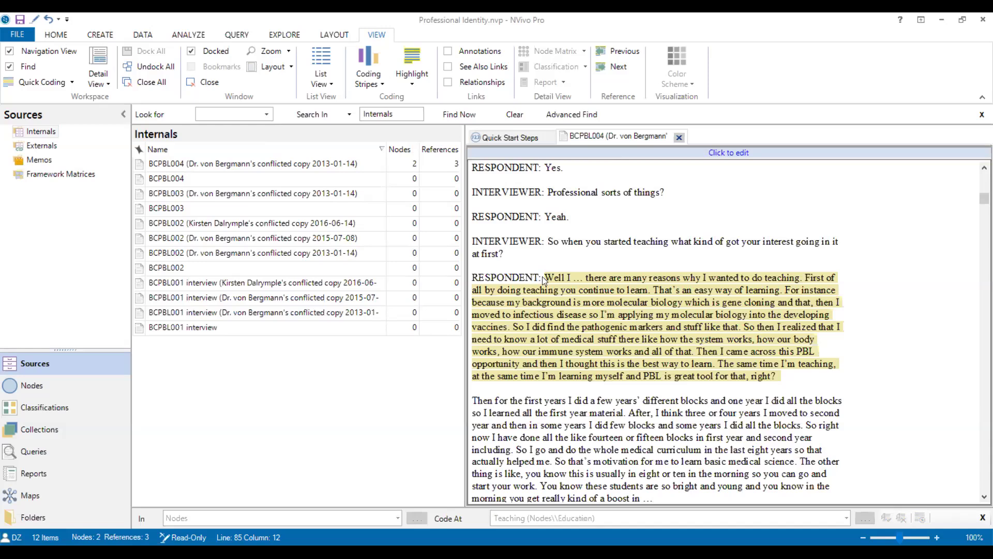
# Step: Reselect the why-teaching paragraph and also code it at Professionalism
pyautogui.moveTo(543, 277); pyautogui.dragTo(787, 386)
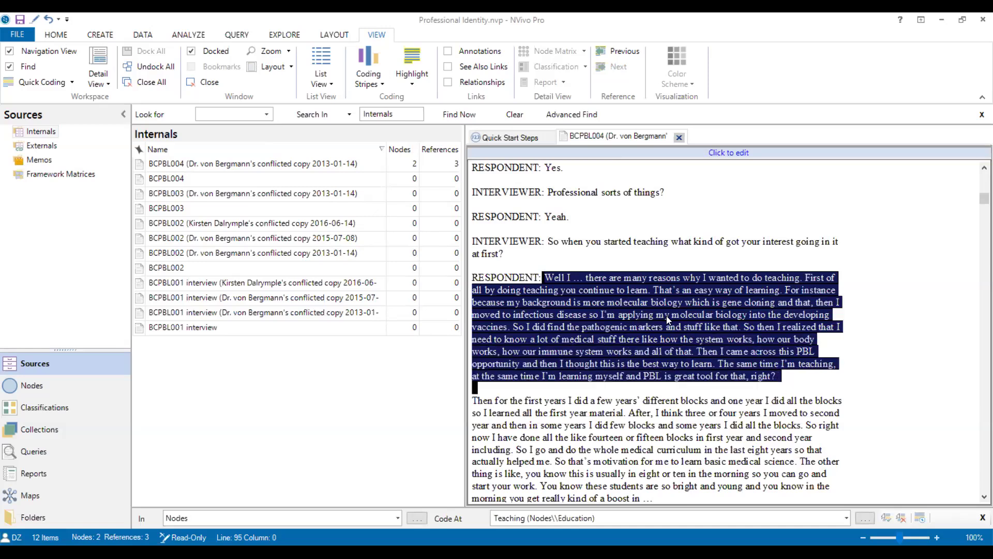
pyautogui.rightClick(621, 297)
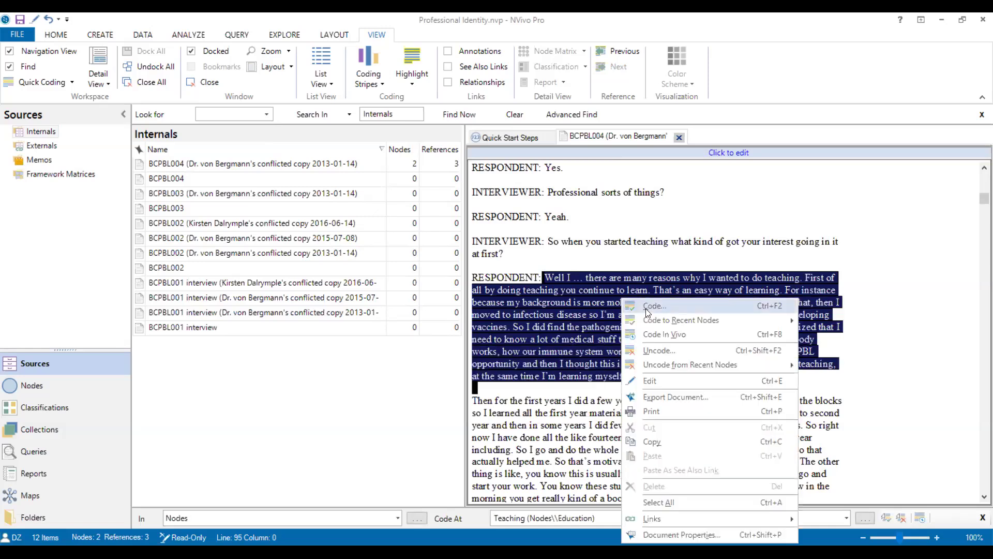
pyautogui.click(645, 308)
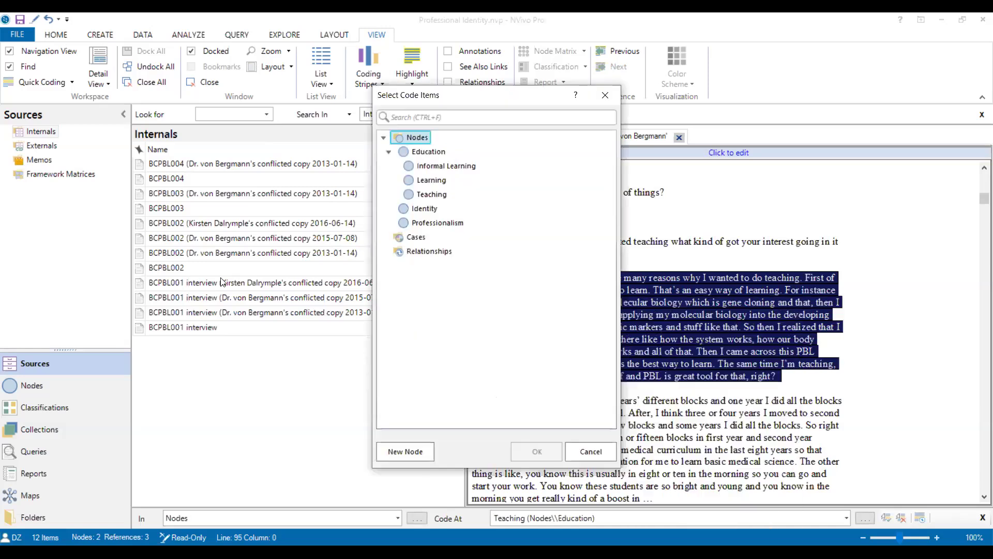
pyautogui.click(428, 225)
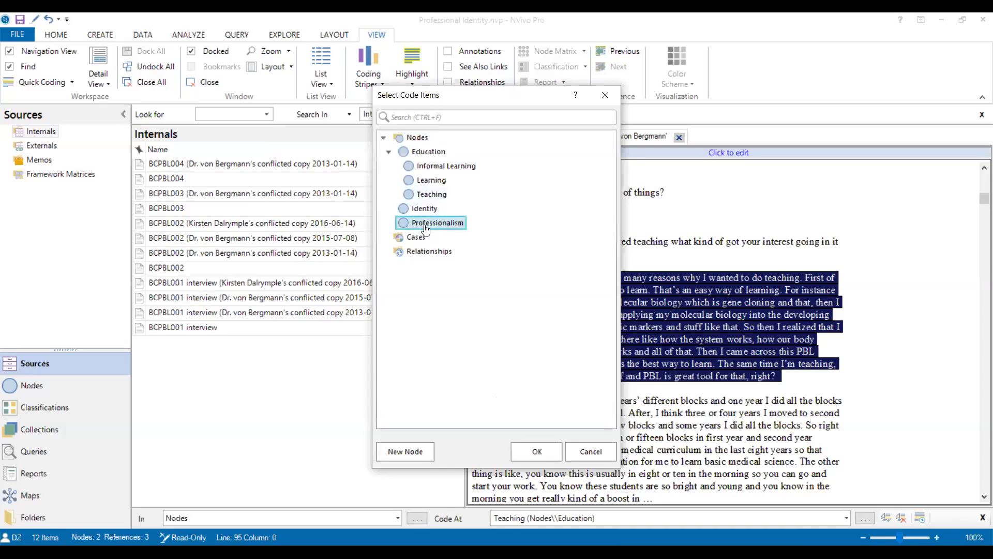
pyautogui.click(537, 453)
pyautogui.click(537, 320)
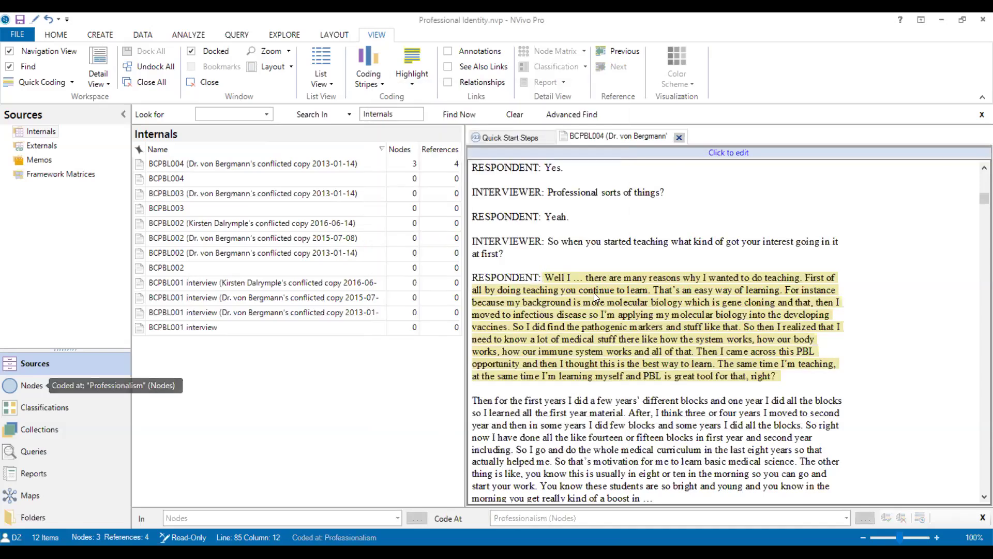
pyautogui.moveTo(594, 292); pyautogui.dragTo(611, 385)
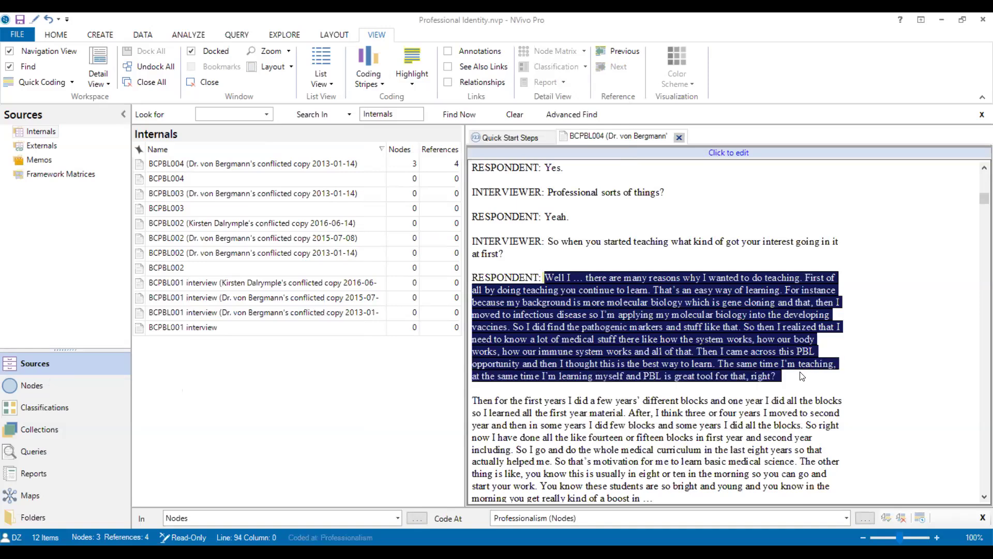
pyautogui.click(612, 391)
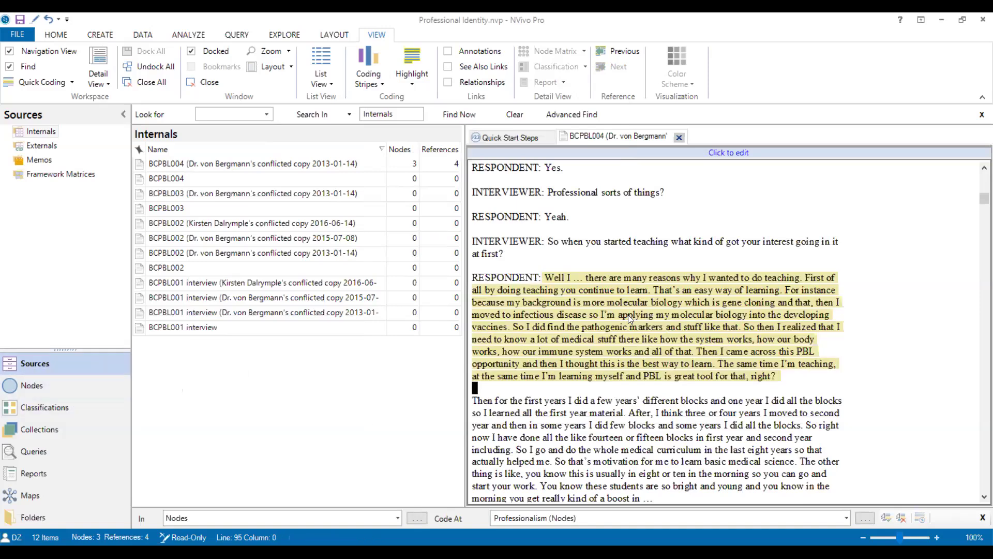
# Step: Scroll through the interview transcript, then list the nodes: Teaching 2 references, Learning and Professionalism 1 each
pyautogui.scroll(-12, 578, 392)
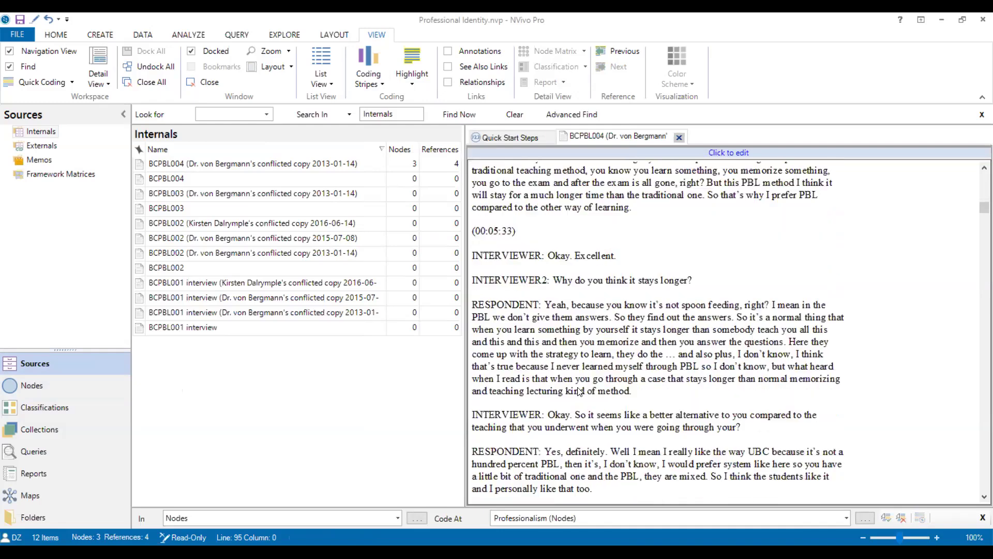
pyautogui.scroll(-15, 579, 391)
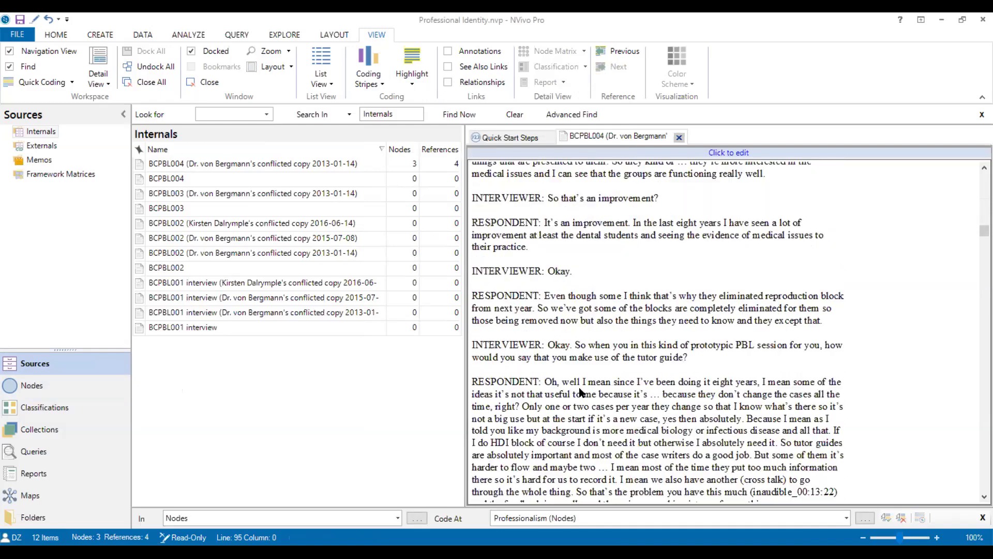
pyautogui.scroll(-10, 580, 392)
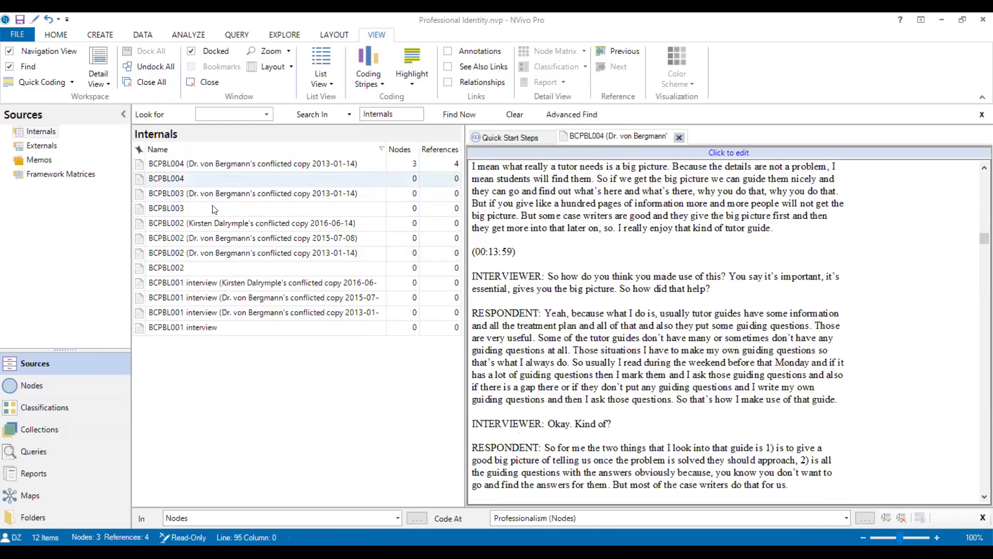
pyautogui.click(198, 356)
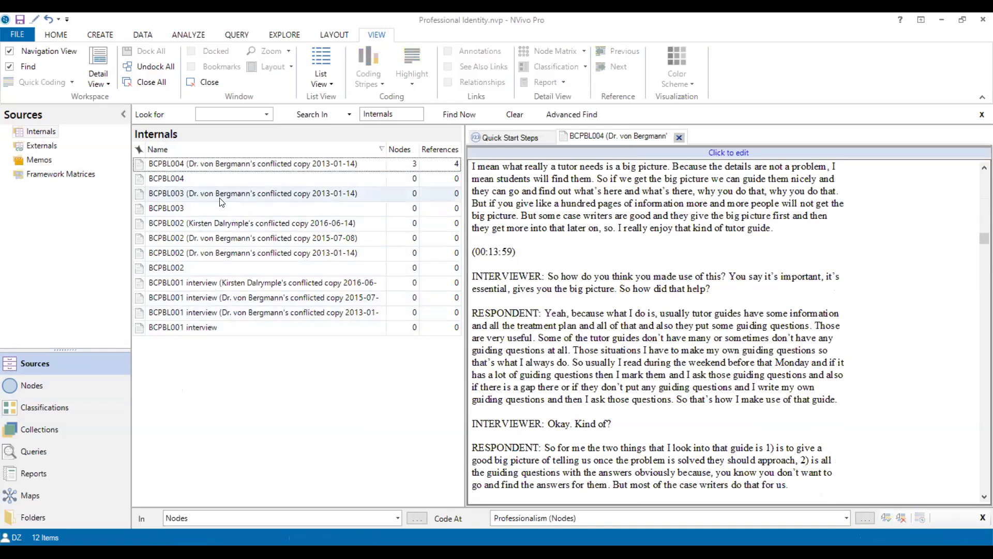
pyautogui.click(233, 326)
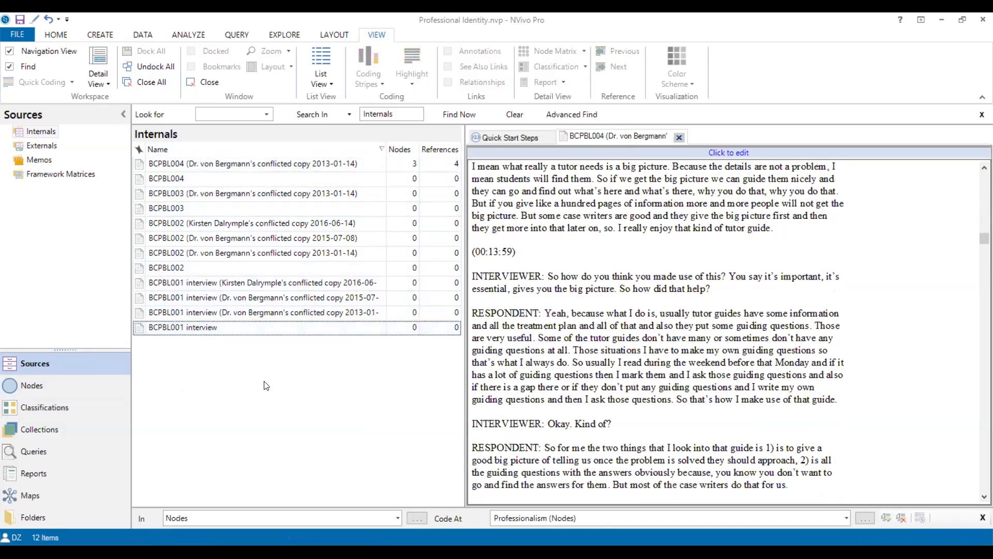
pyautogui.scroll(-3, 556, 342)
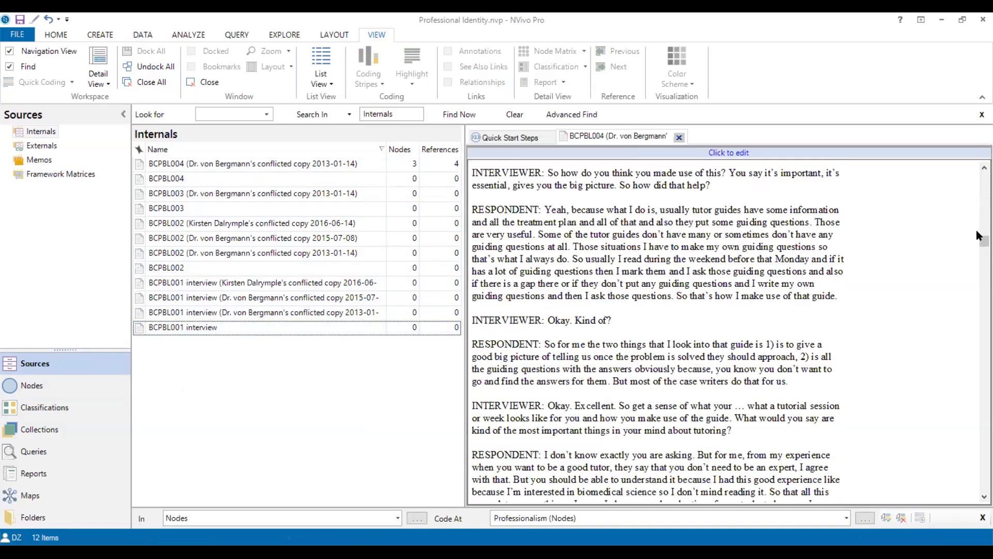
pyautogui.click(52, 395)
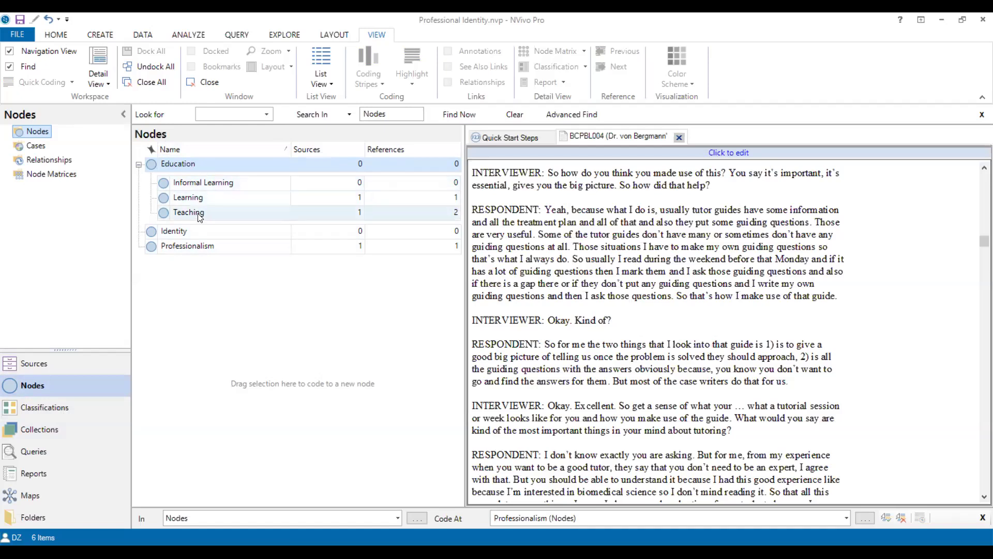
# Step: Open the Teaching node and highlight each of its two BCPBL004 references in turn
pyautogui.click(198, 213)
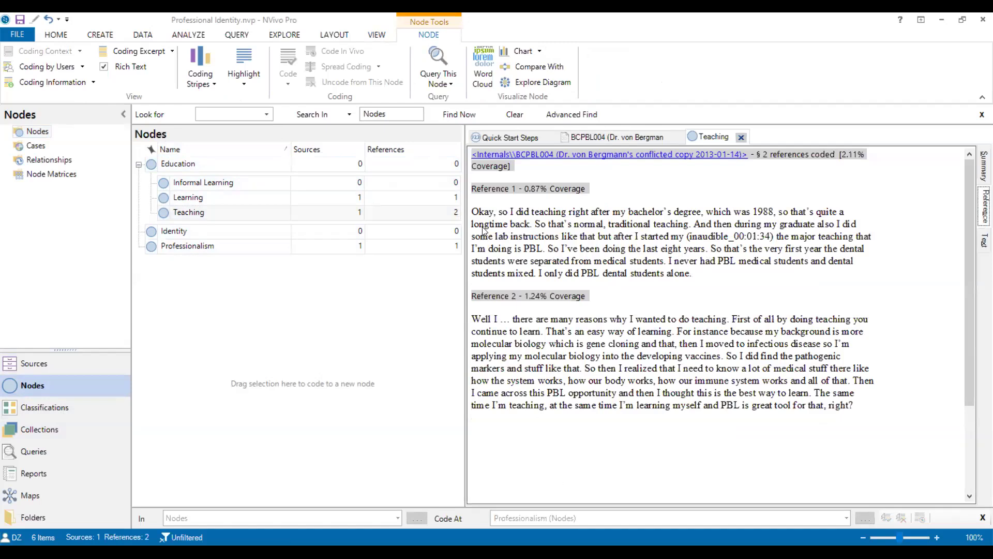
pyautogui.click(531, 238)
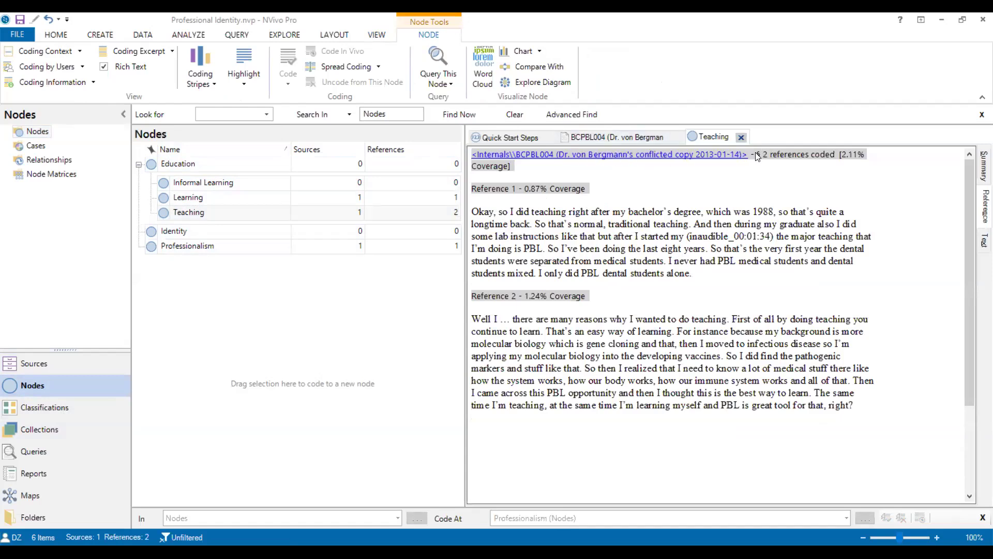
pyautogui.moveTo(478, 211)
pyautogui.mouseDown()
pyautogui.moveTo(593, 222)
pyautogui.moveTo(702, 287)
pyautogui.moveTo(707, 279)
pyautogui.moveTo(471, 211)
pyautogui.mouseUp()
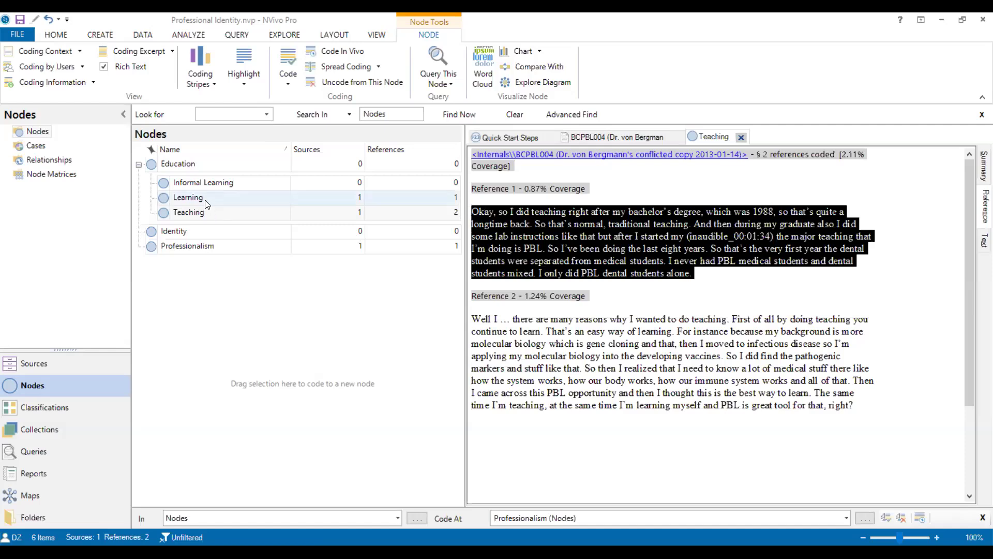
pyautogui.click(493, 341)
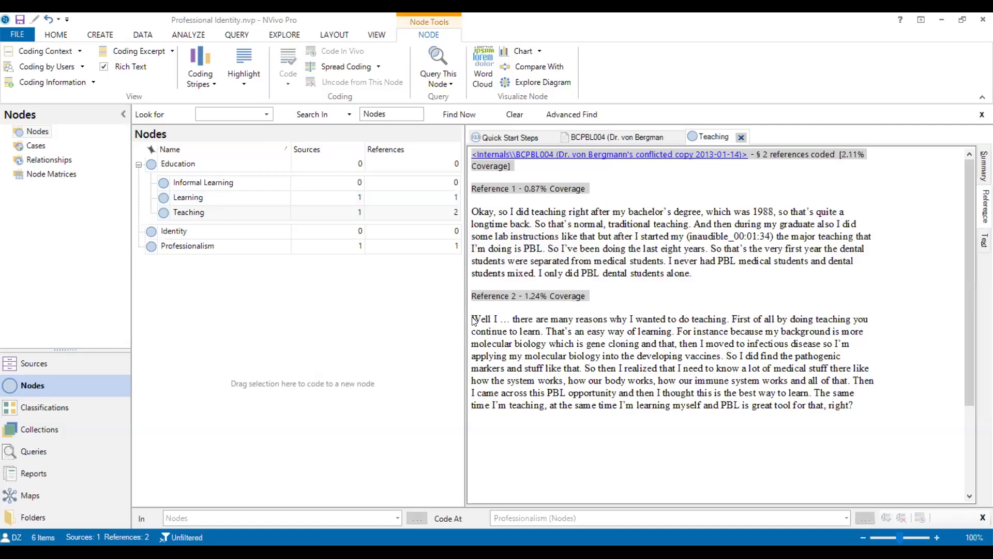
pyautogui.moveTo(474, 321); pyautogui.dragTo(875, 406)
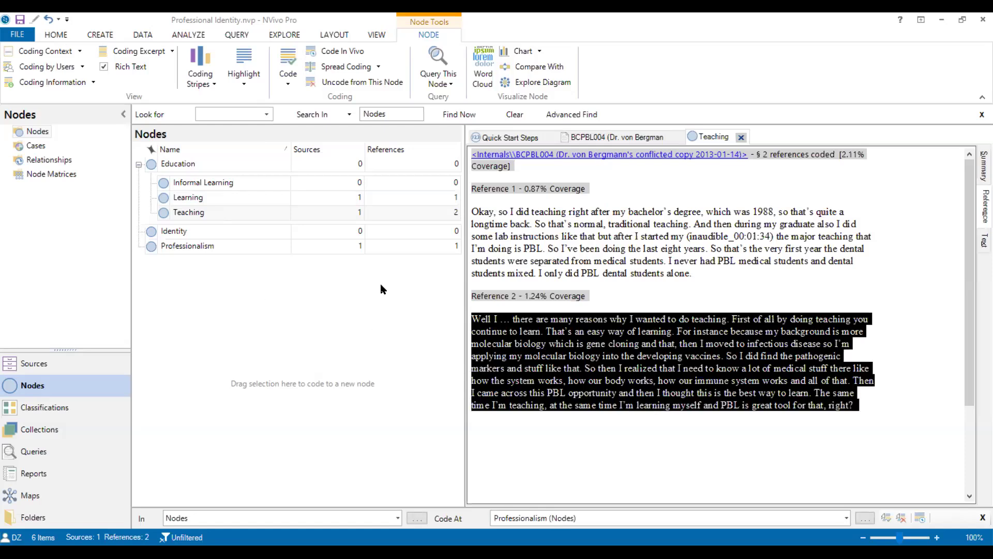
pyautogui.click(647, 290)
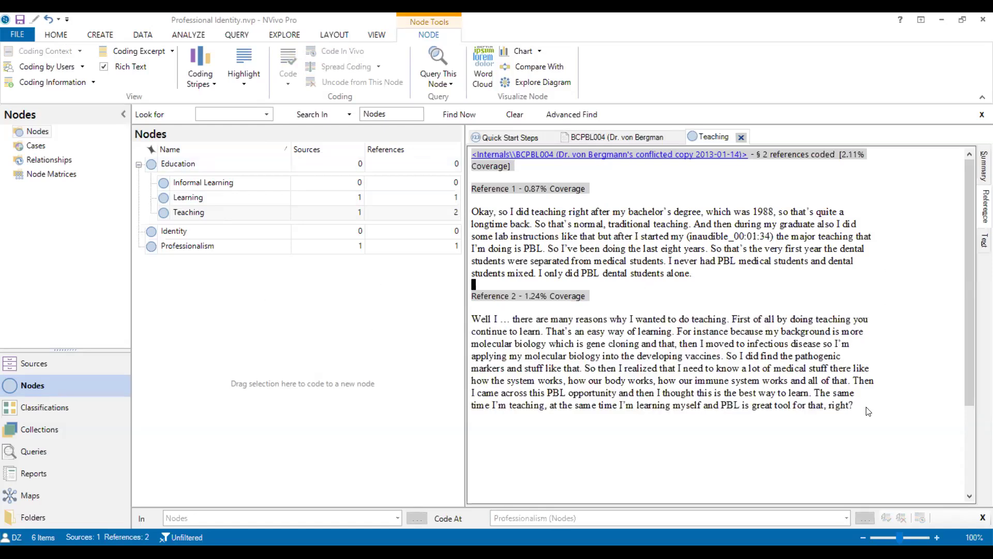
pyautogui.moveTo(868, 411); pyautogui.dragTo(472, 153)
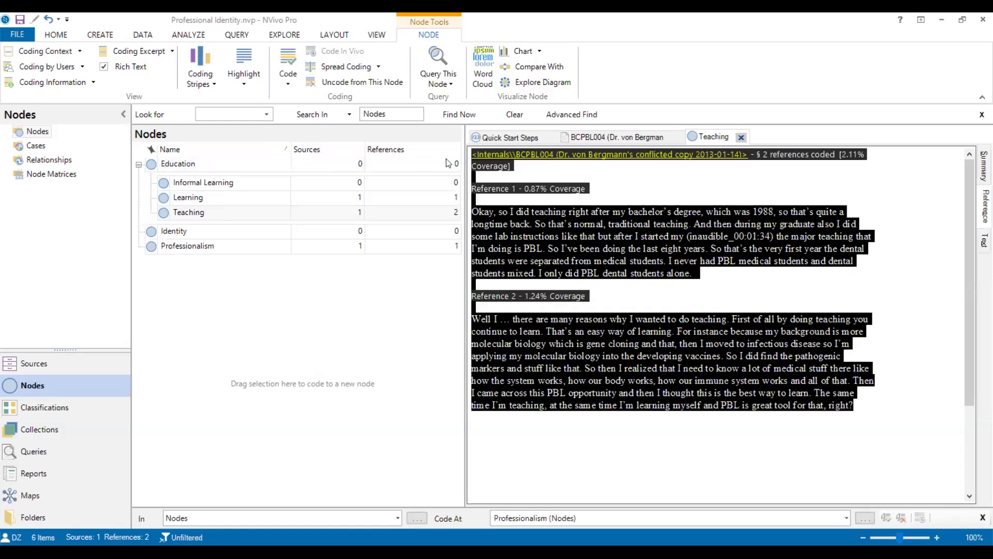
pyautogui.rightClick(628, 268)
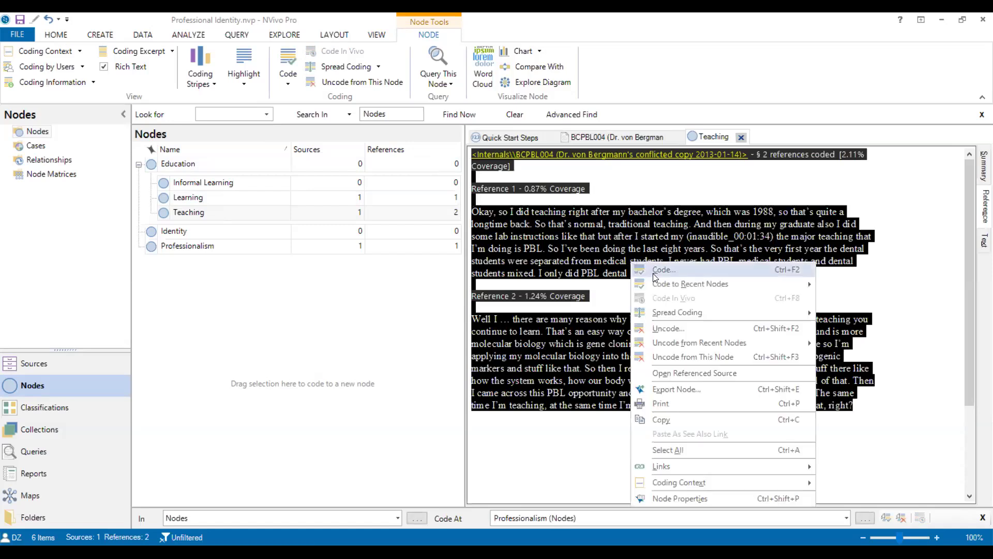
pyautogui.click(672, 420)
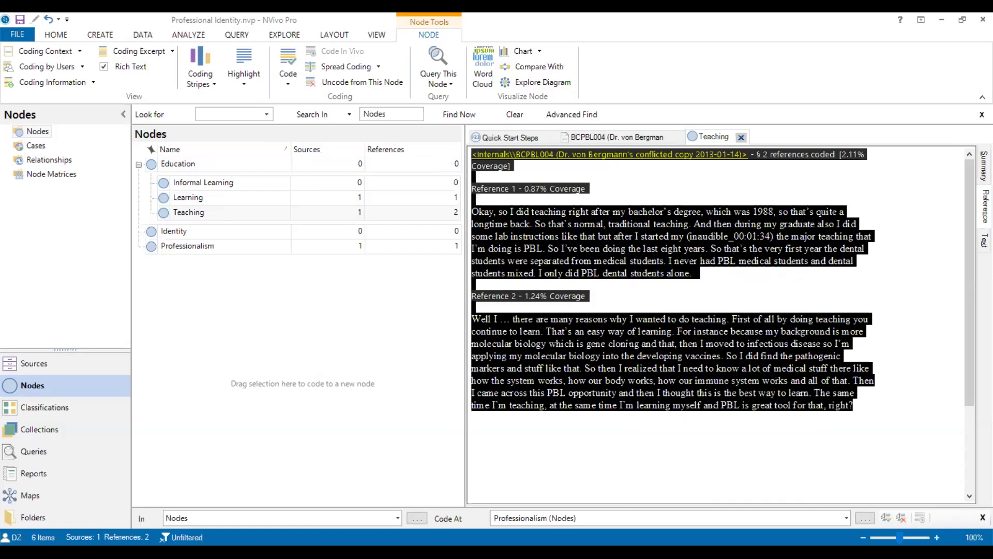
pyautogui.click(615, 457)
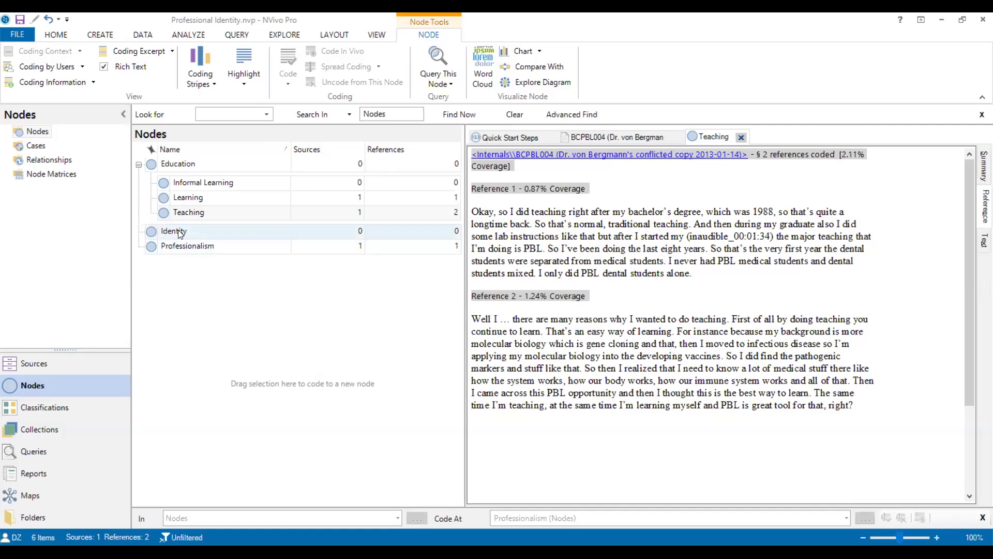
pyautogui.click(182, 250)
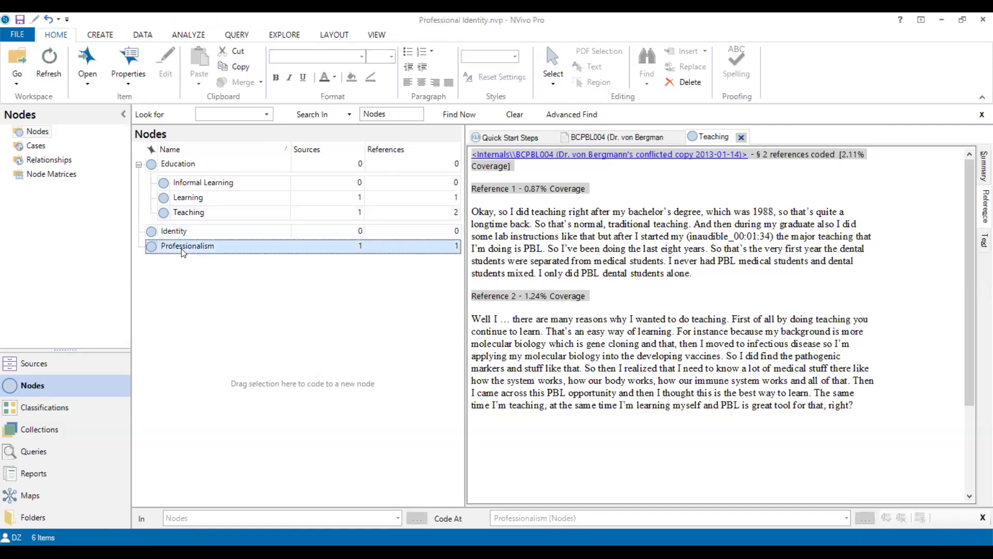